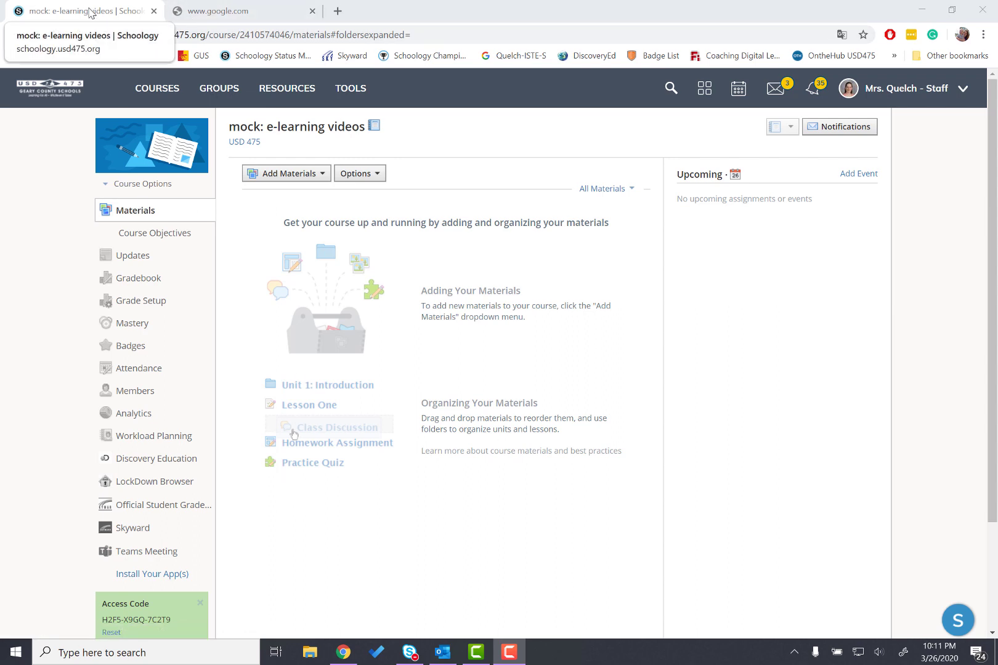
Open the Office 365 portal at portal.office.com in the second browser tab
{"action": "left_click", "coordinate": [221, 13]}
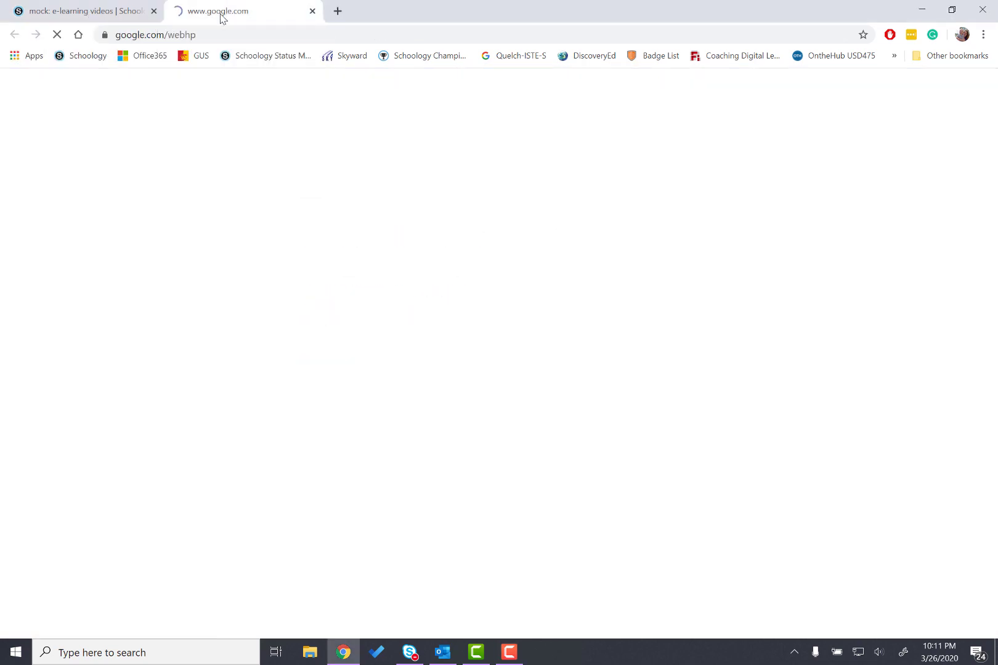
{"action": "left_click", "coordinate": [220, 34]}
{"action": "type", "text": "portal.offic"}
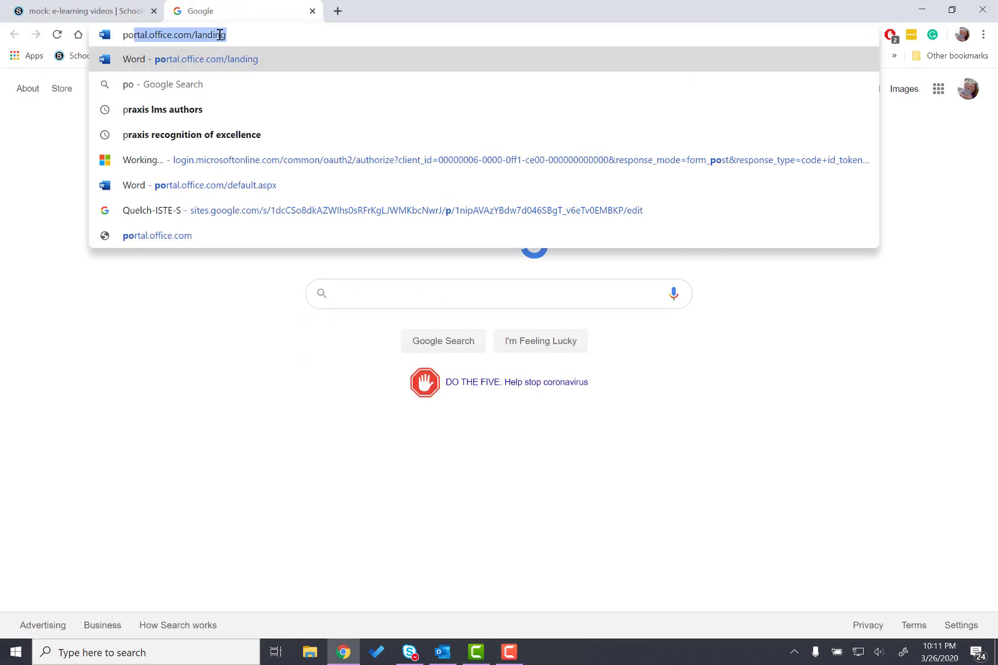
{"action": "key", "text": "Return"}
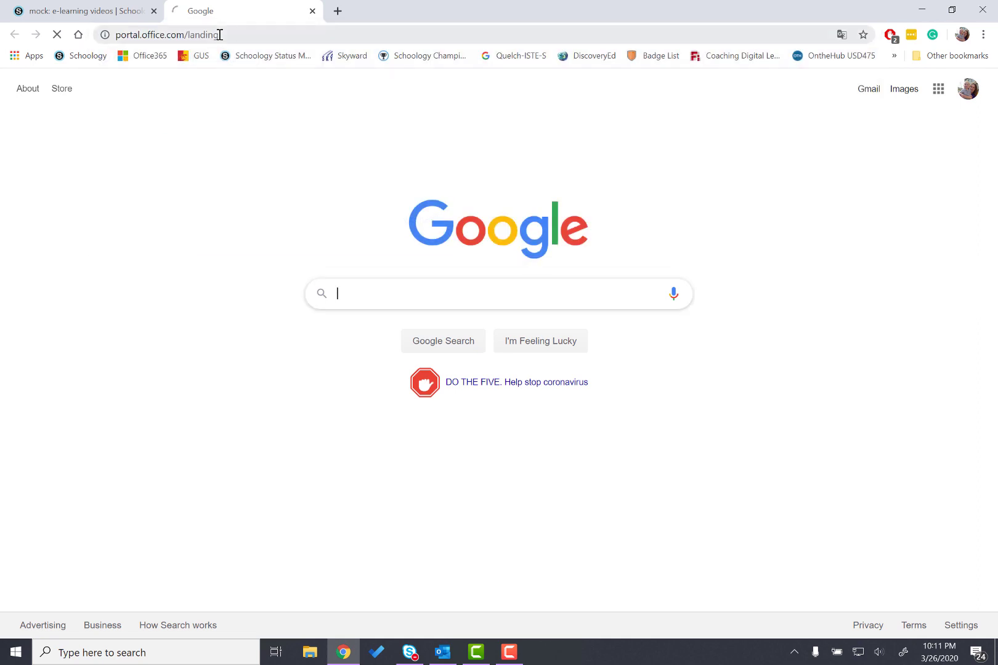
{"action": "left_click_drag", "start_coordinate": [219, 35], "coordinate": [189, 35]}
{"action": "key", "text": "BackSpace"}
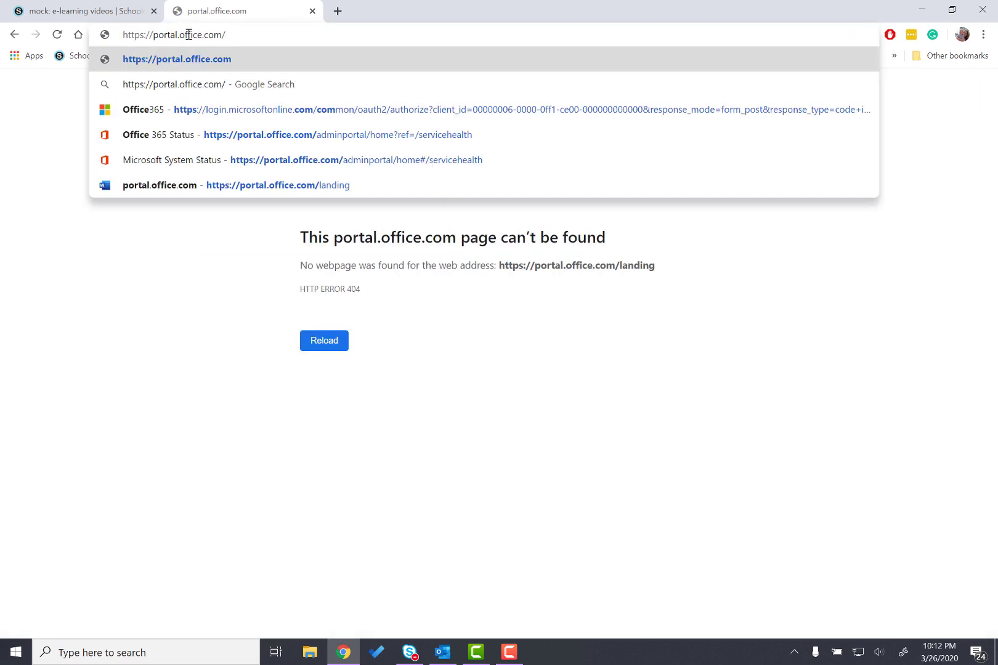
{"action": "key", "text": "Return"}
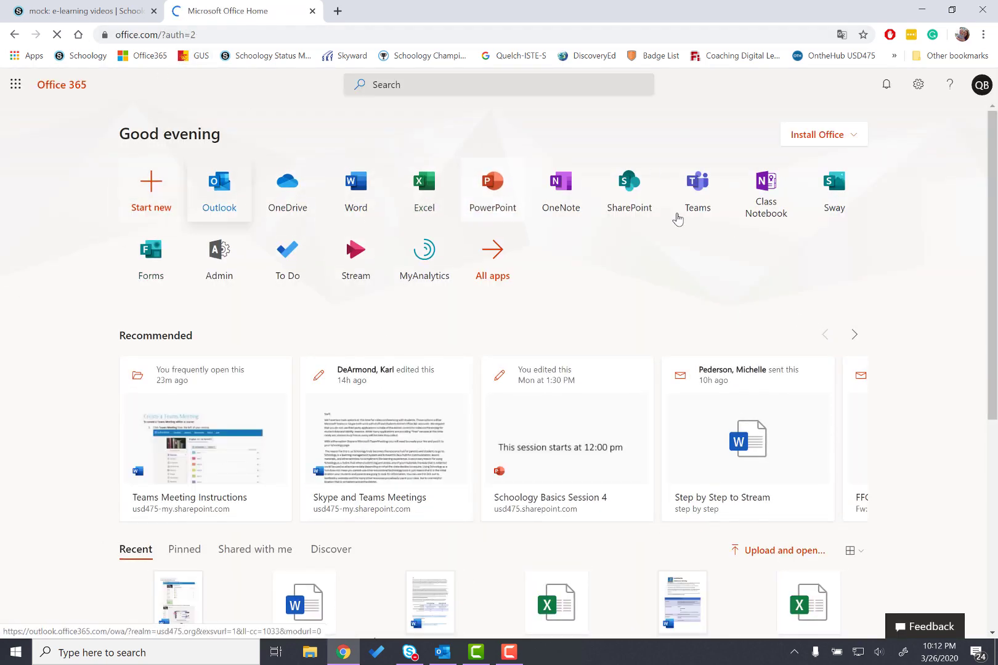
Open the course's Teams Meeting tool, sign in, and begin creating a meeting link
{"action": "left_click", "coordinate": [61, 11]}
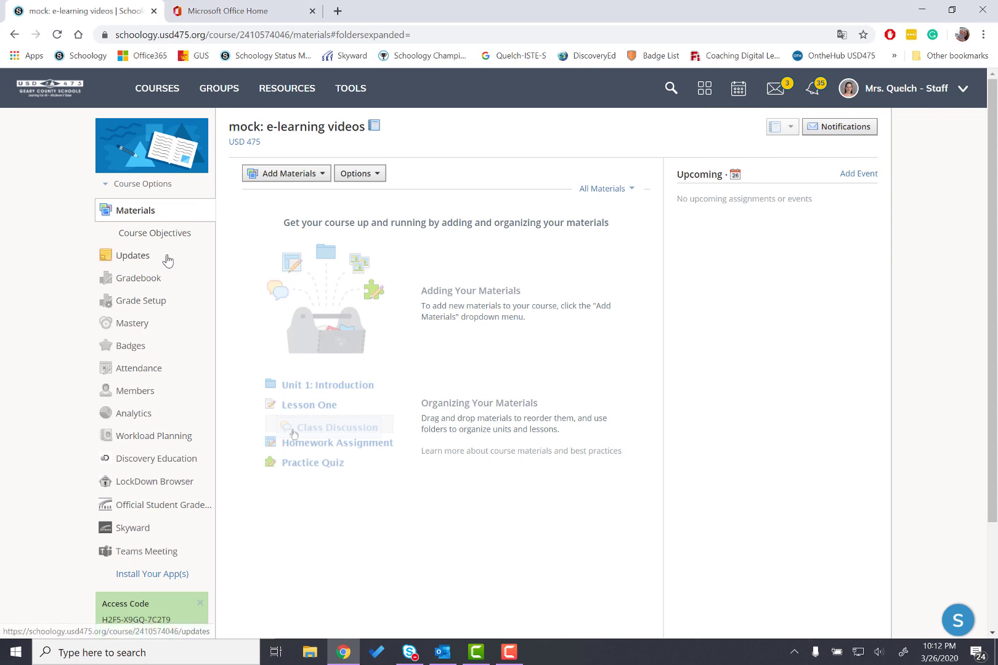
{"action": "left_click", "coordinate": [141, 557]}
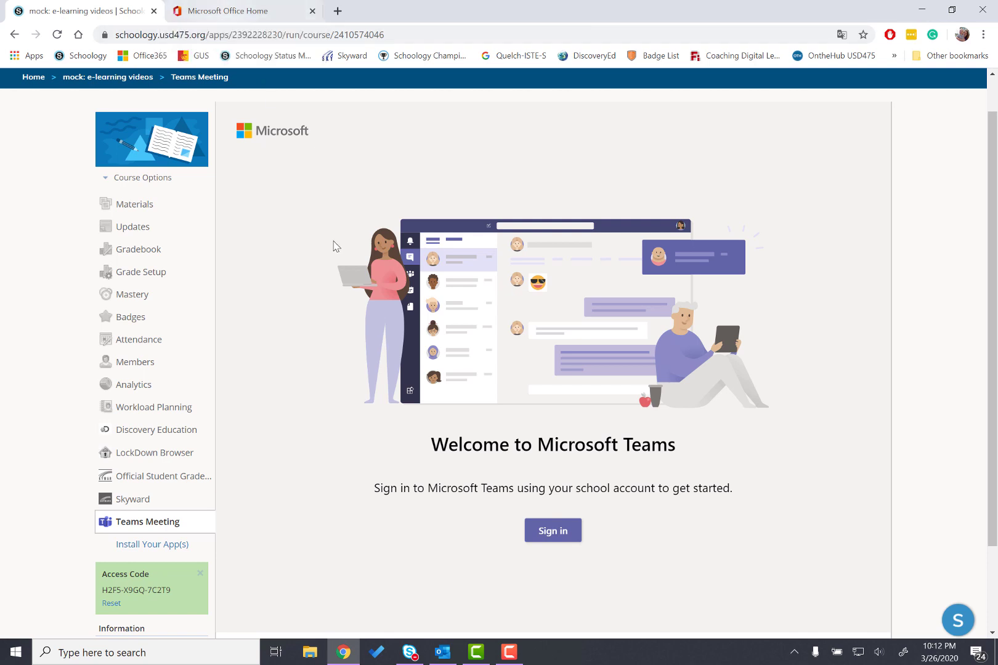
{"action": "left_click", "coordinate": [535, 532]}
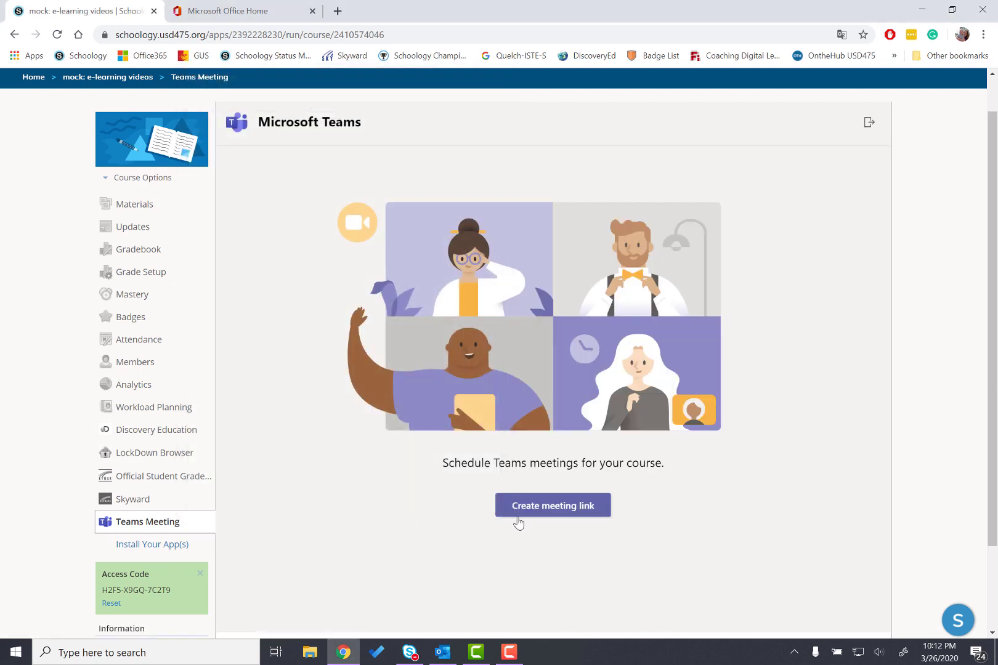
{"action": "left_click", "coordinate": [553, 517]}
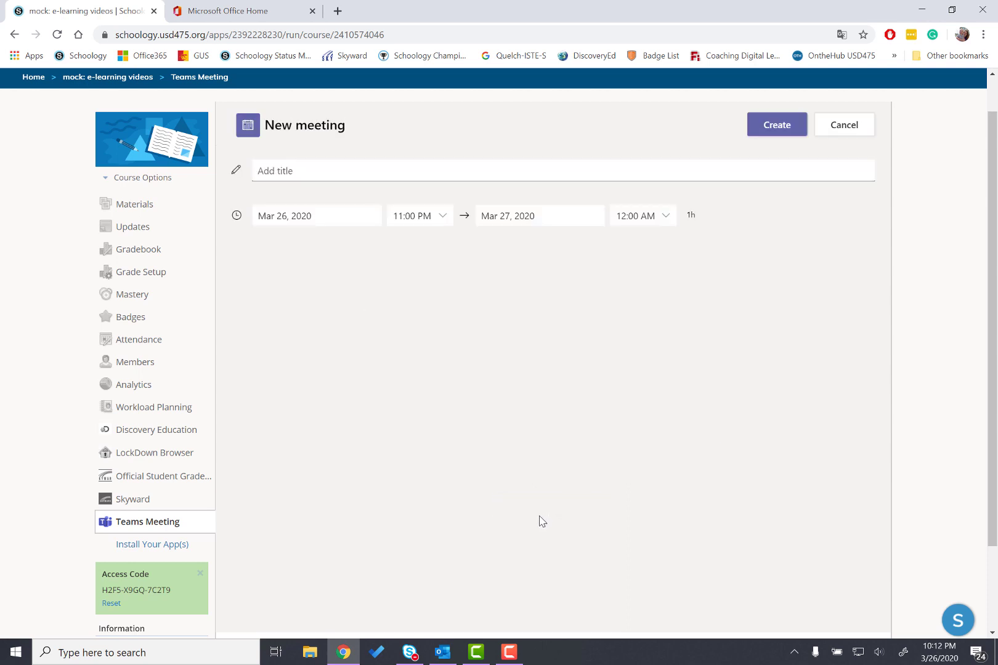
Title the new meeting Sample meeting and create it
{"action": "left_click", "coordinate": [278, 171]}
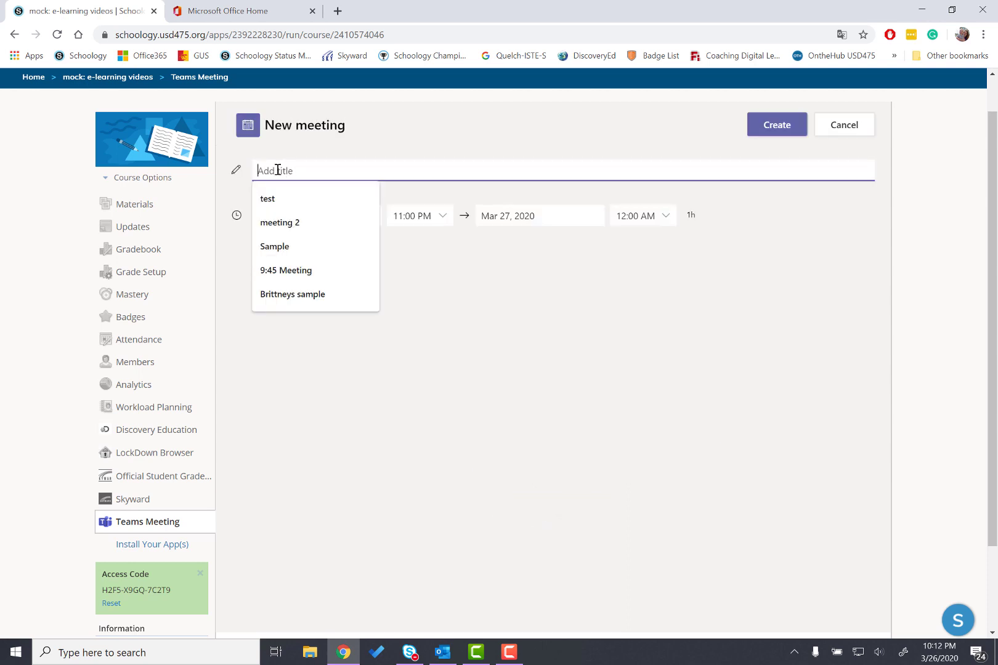
{"action": "type", "text": "Sample meeting"}
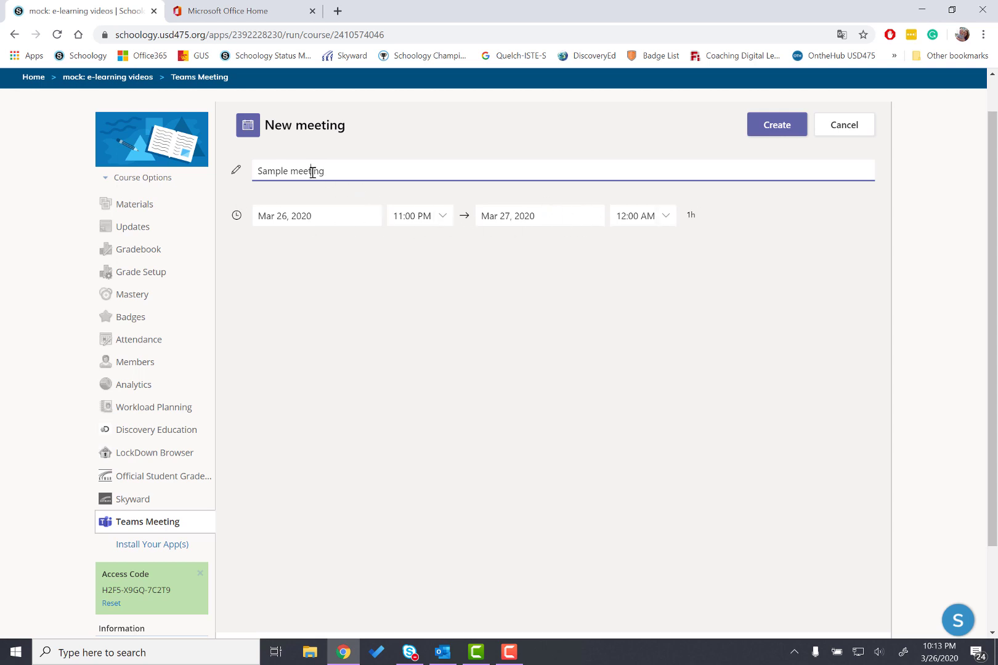
{"action": "left_click_drag", "start_coordinate": [340, 169], "coordinate": [253, 171]}
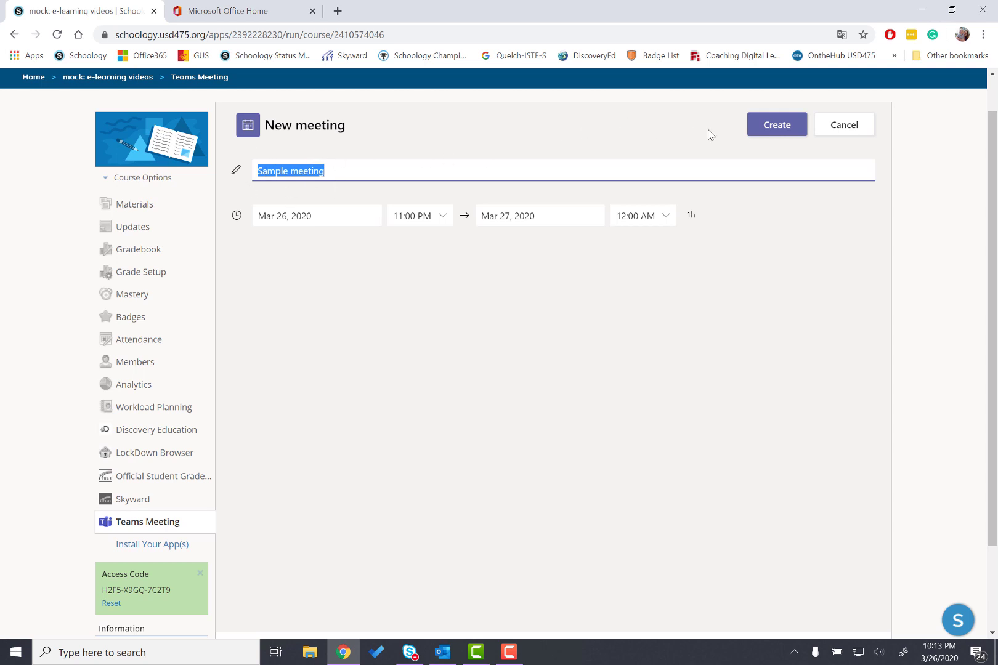
{"action": "left_click", "coordinate": [776, 129]}
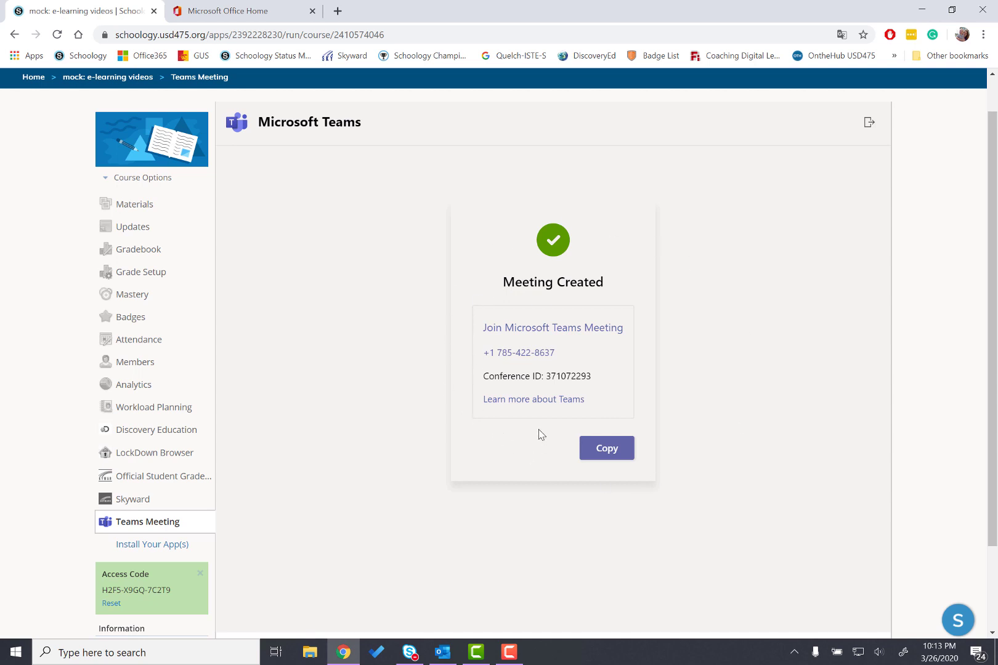
Copy the created meeting's join details
{"action": "left_click_drag", "start_coordinate": [599, 380], "coordinate": [485, 352]}
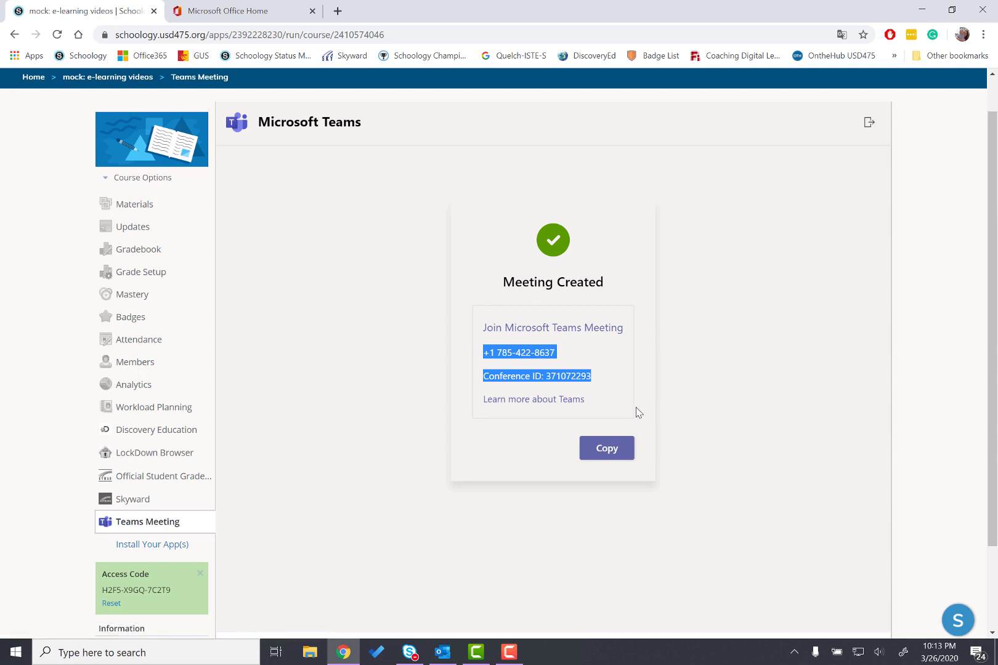
{"action": "left_click", "coordinate": [533, 453]}
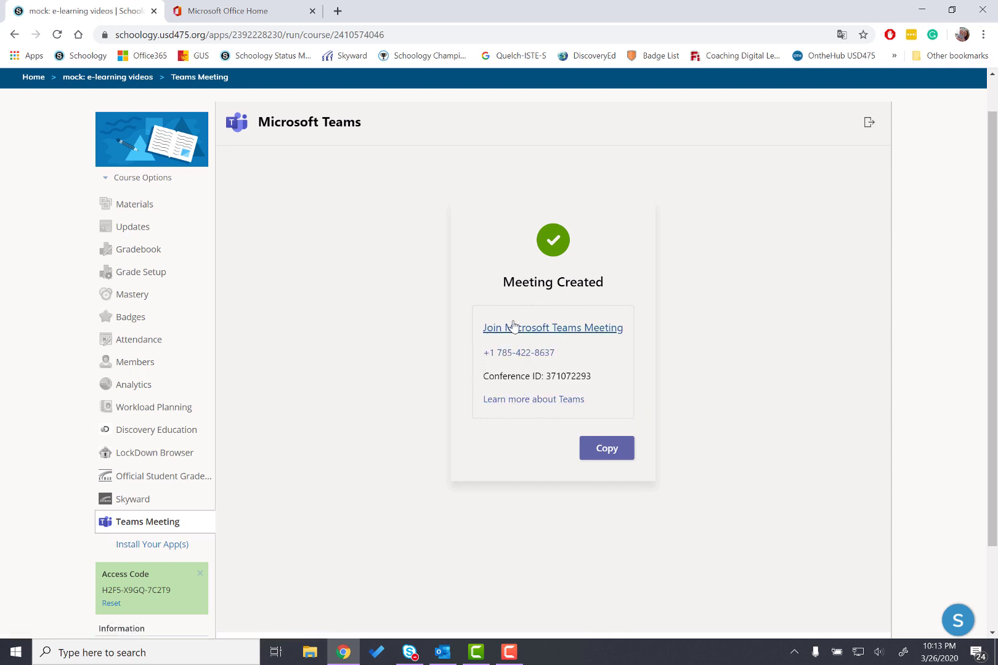
{"action": "left_click", "coordinate": [606, 451]}
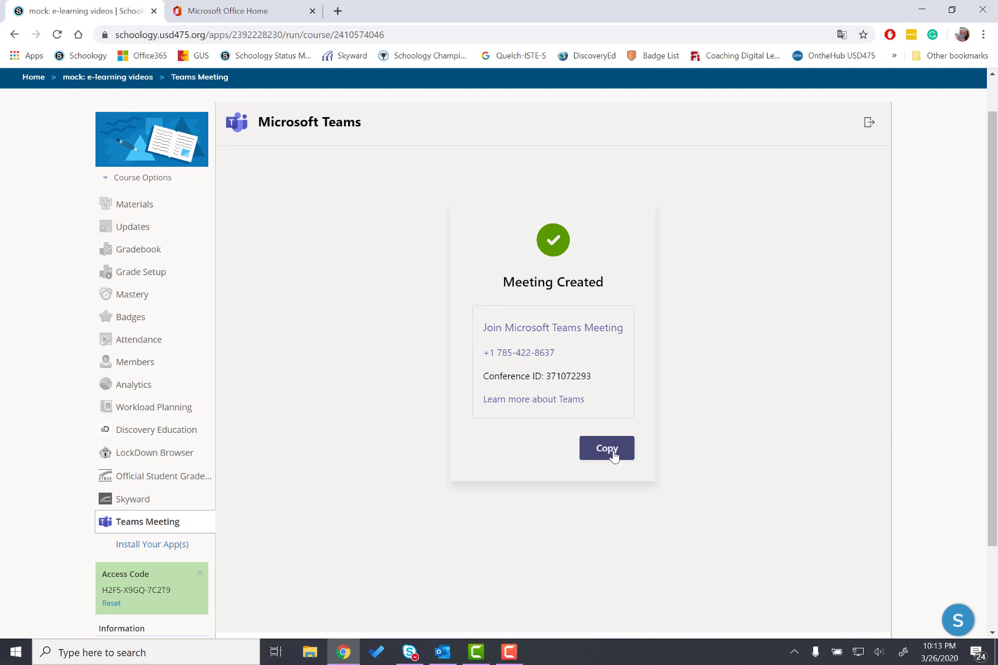
Paste the copied meeting details into a new Word document and close Word
{"action": "left_click", "coordinate": [211, 655]}
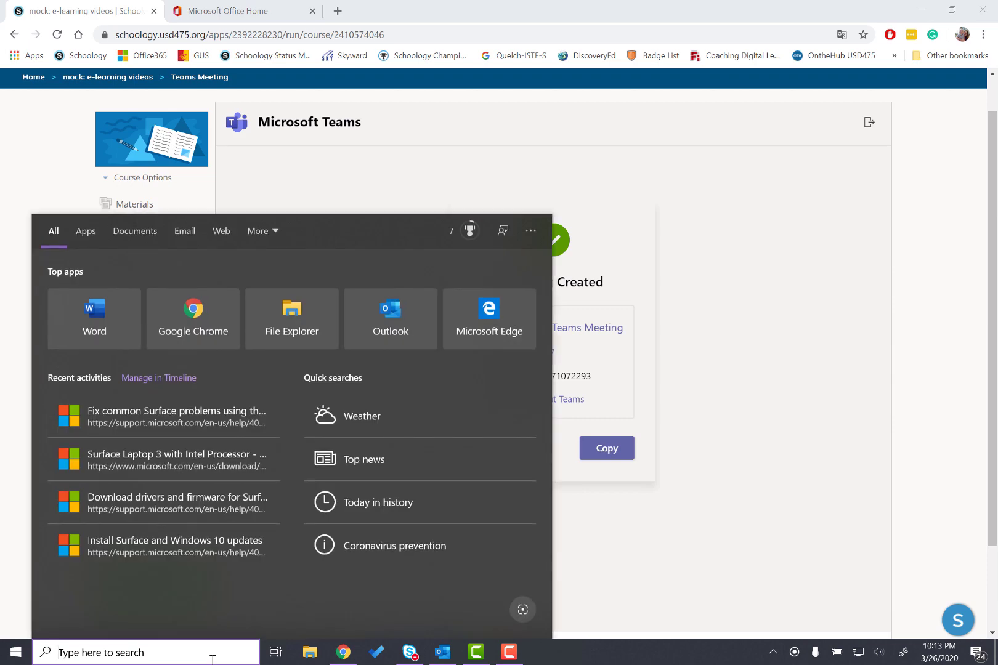
{"action": "type", "text": "word"}
{"action": "key", "text": "Return"}
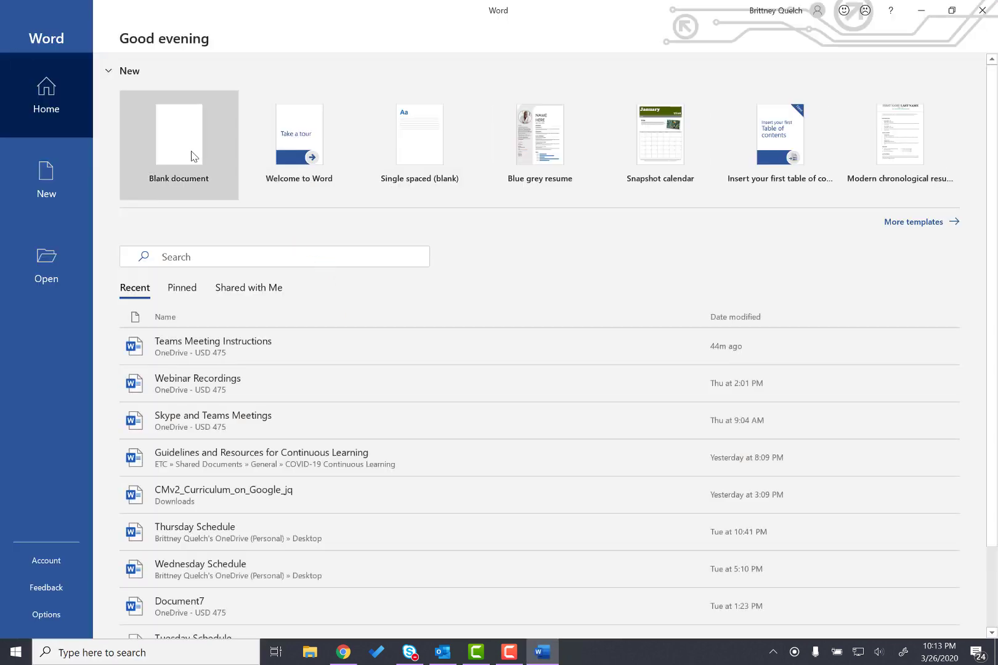
{"action": "left_click", "coordinate": [191, 155]}
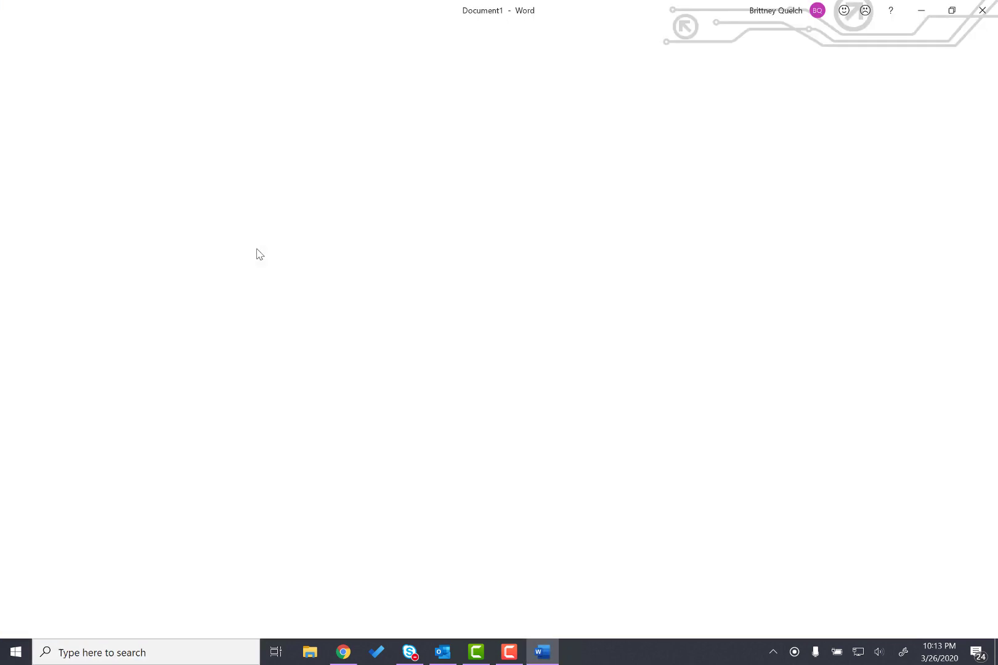
{"action": "key", "text": "ctrl+v"}
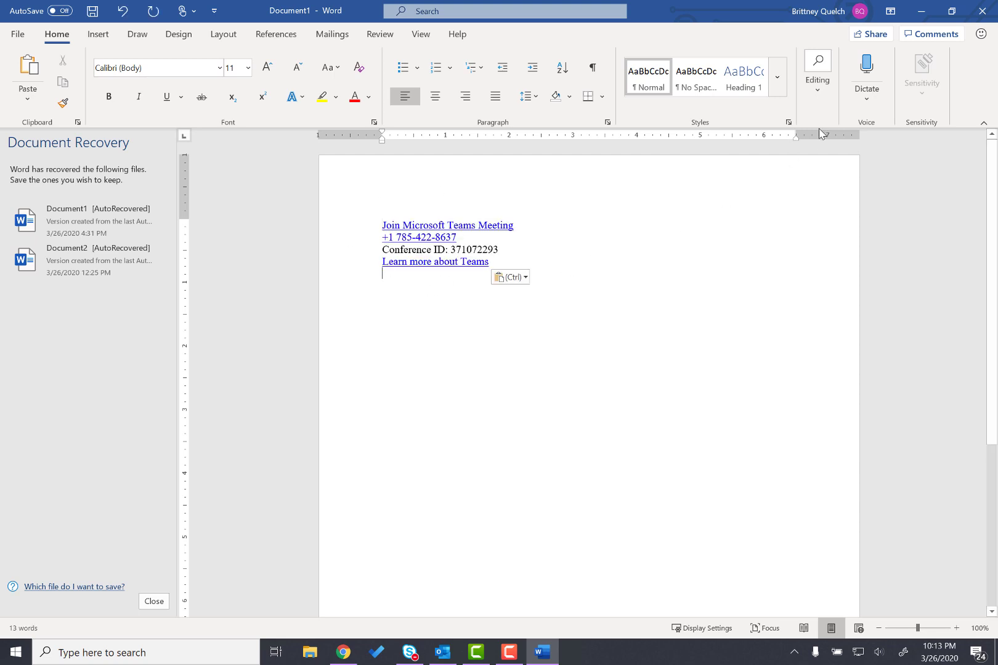
{"action": "left_click", "coordinate": [982, 10]}
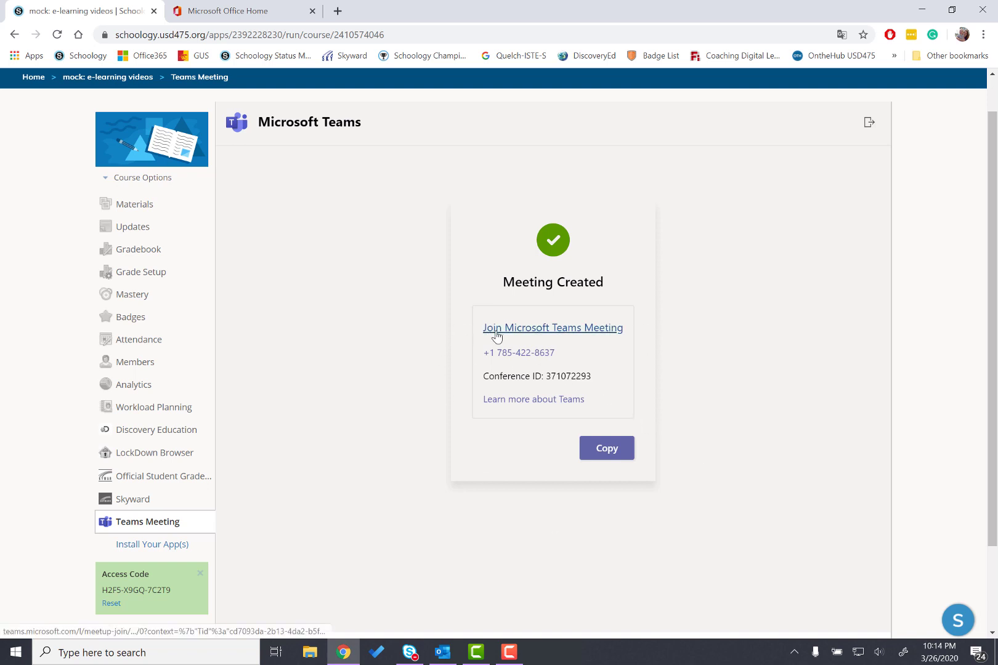
Copy the Join Microsoft Teams Meeting link address and leave the Teams tool
{"action": "right_click", "coordinate": [584, 334]}
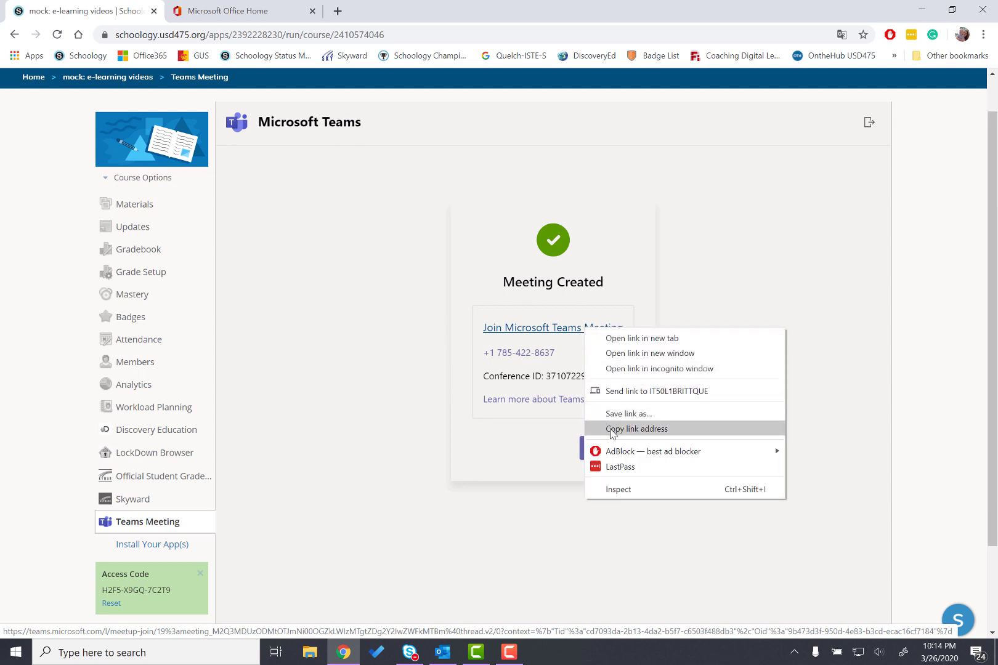
{"action": "left_click", "coordinate": [612, 429]}
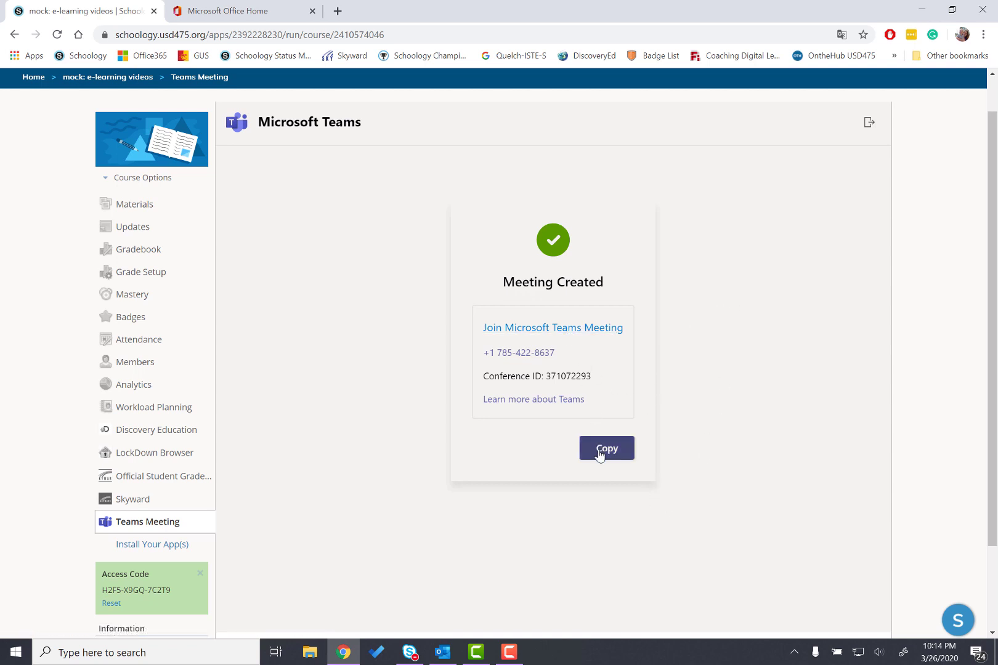
{"action": "left_click", "coordinate": [870, 124]}
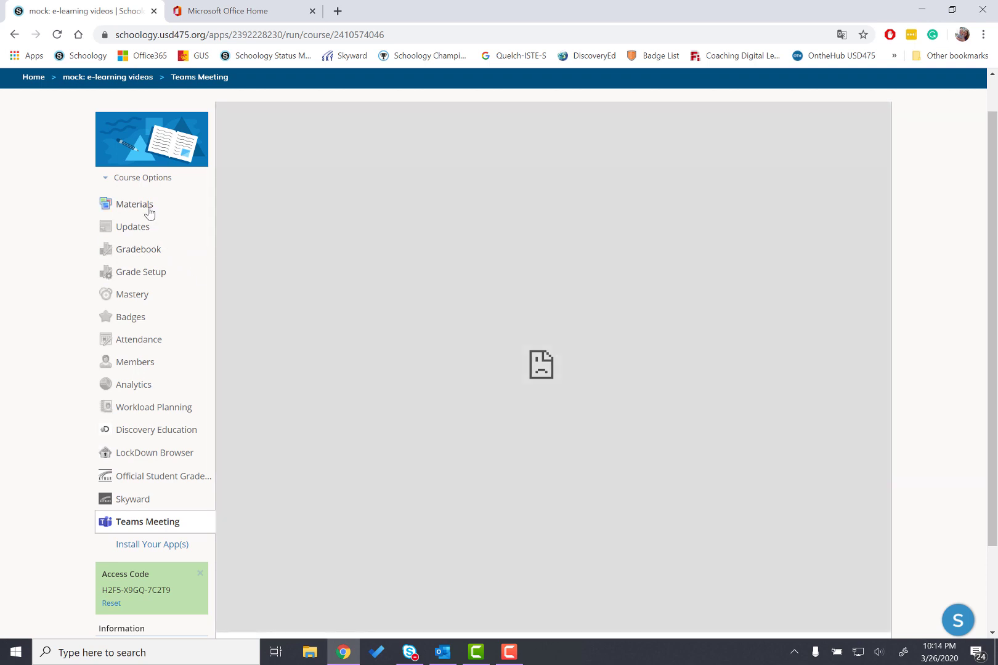
Start adding a link to the course Materials and paste the meeting link as its URL
{"action": "left_click", "coordinate": [148, 213]}
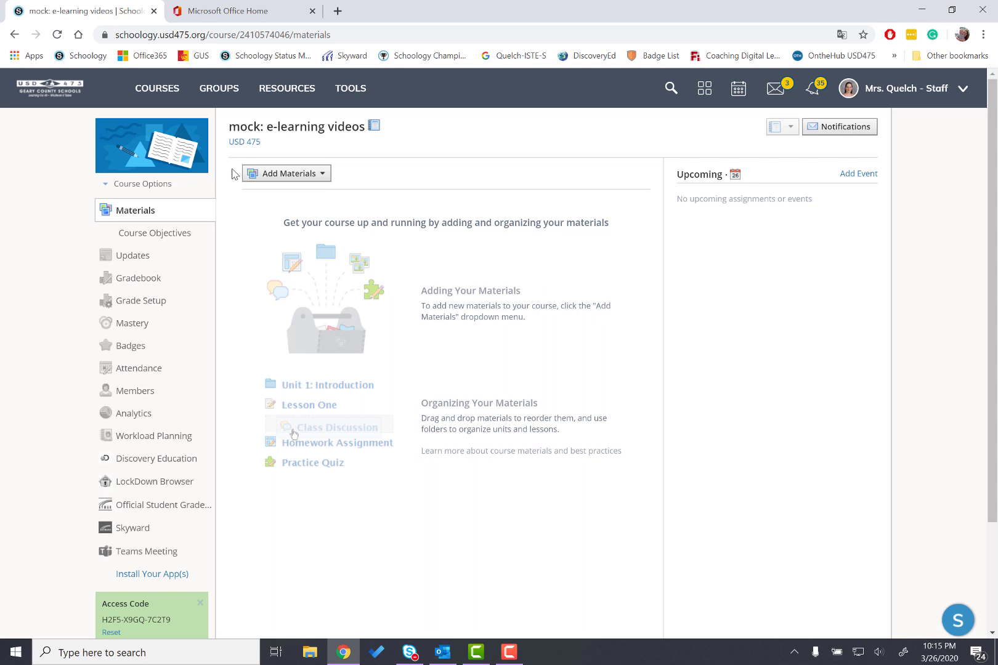
{"action": "left_click", "coordinate": [280, 176]}
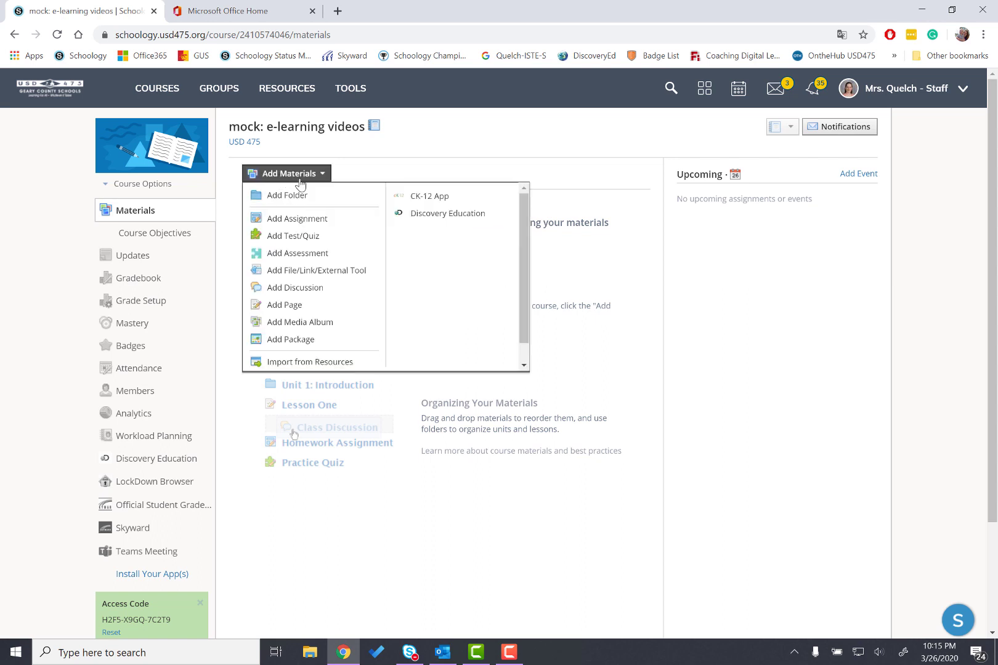
{"action": "left_click", "coordinate": [298, 279]}
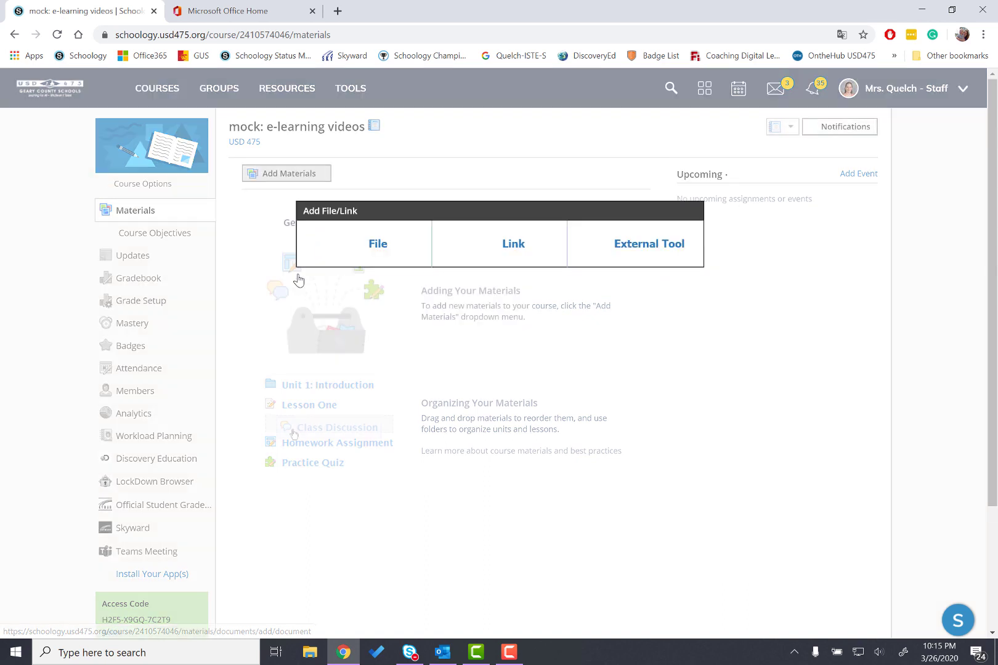
{"action": "left_click", "coordinate": [507, 254]}
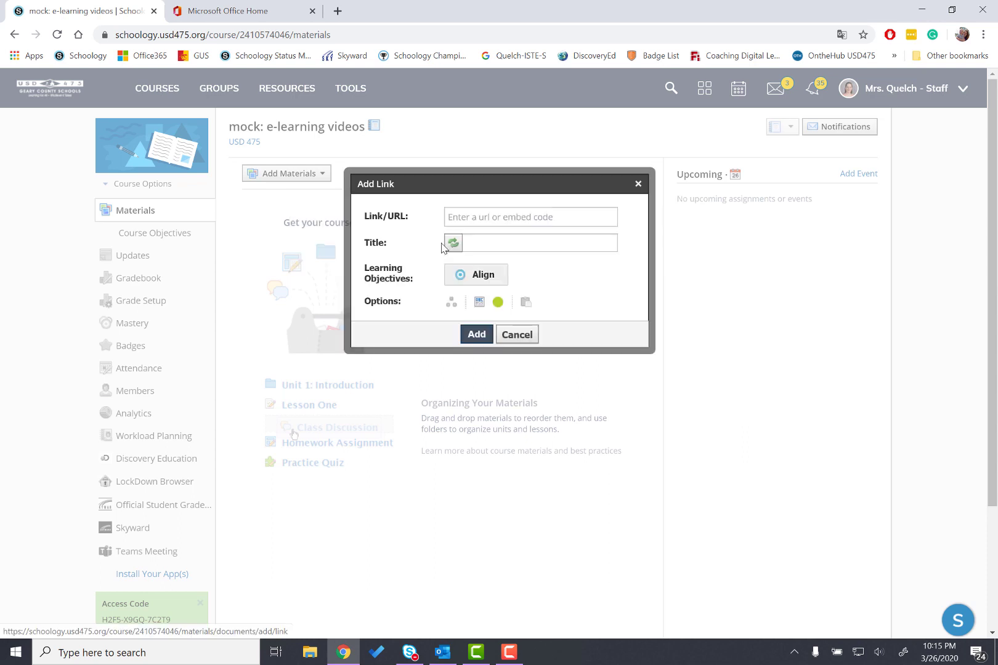
{"action": "left_click", "coordinate": [475, 219]}
{"action": "right_click", "coordinate": [475, 218]}
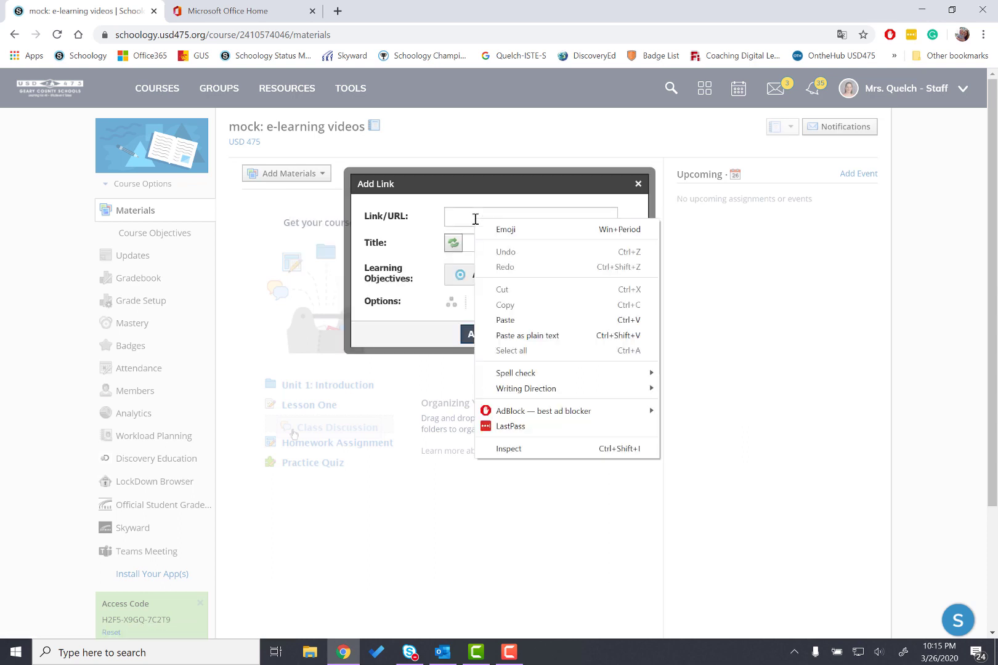
{"action": "left_click", "coordinate": [506, 321]}
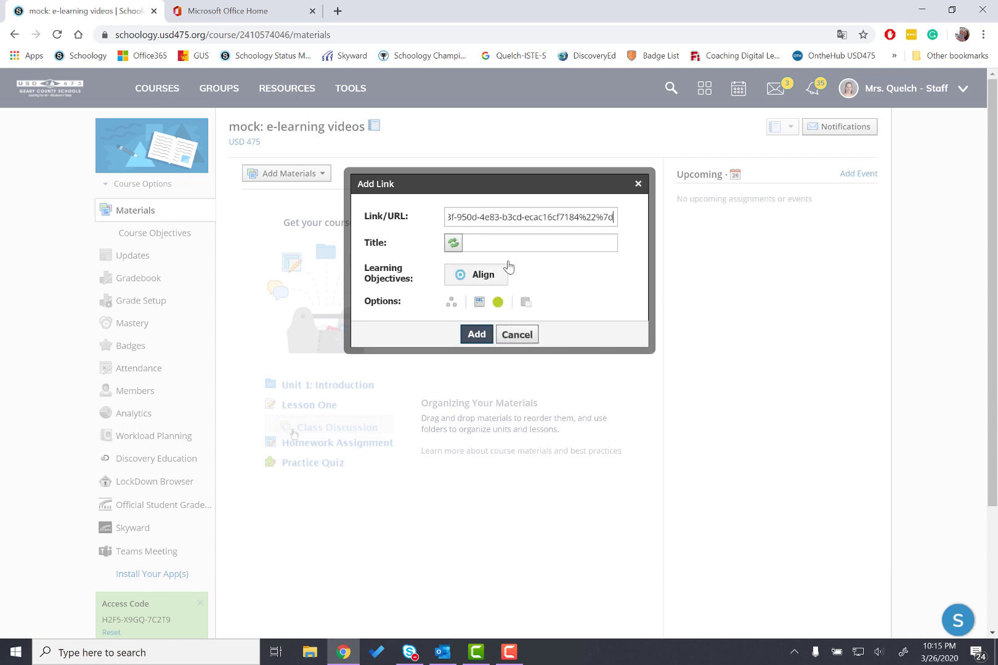
Title the link Reading Meeting and add it to the course materials
{"action": "left_click_drag", "start_coordinate": [548, 217], "coordinate": [431, 223]}
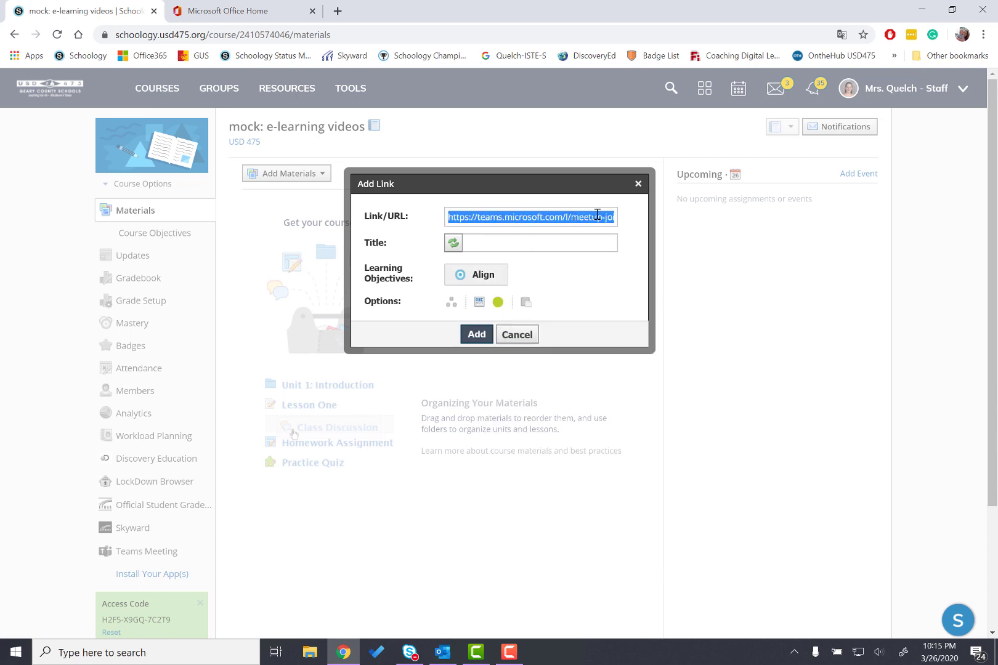
{"action": "left_click", "coordinate": [496, 244]}
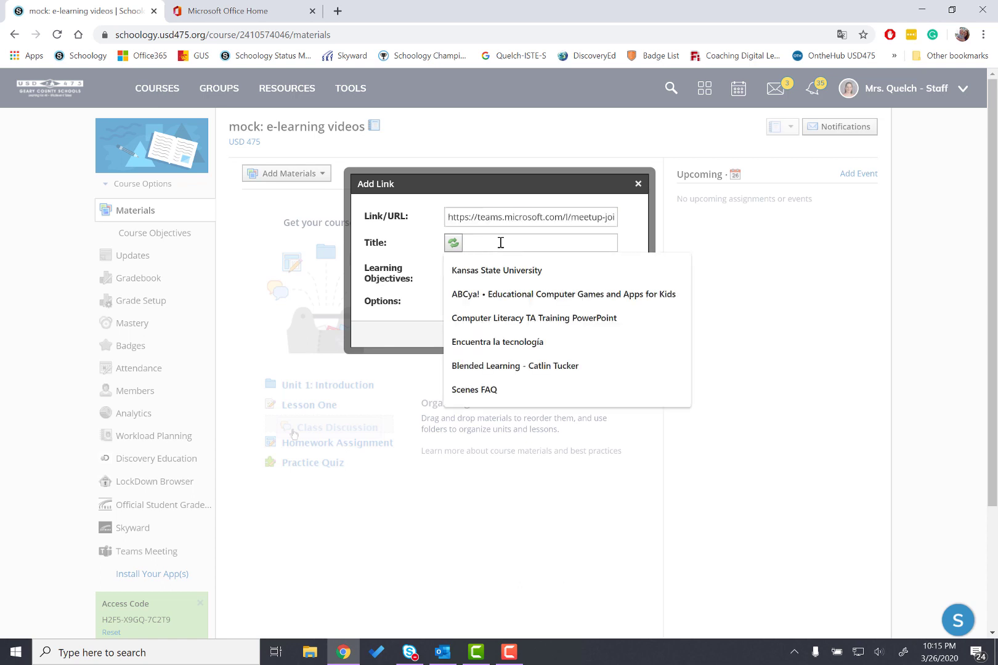
{"action": "type", "text": "Meeting"}
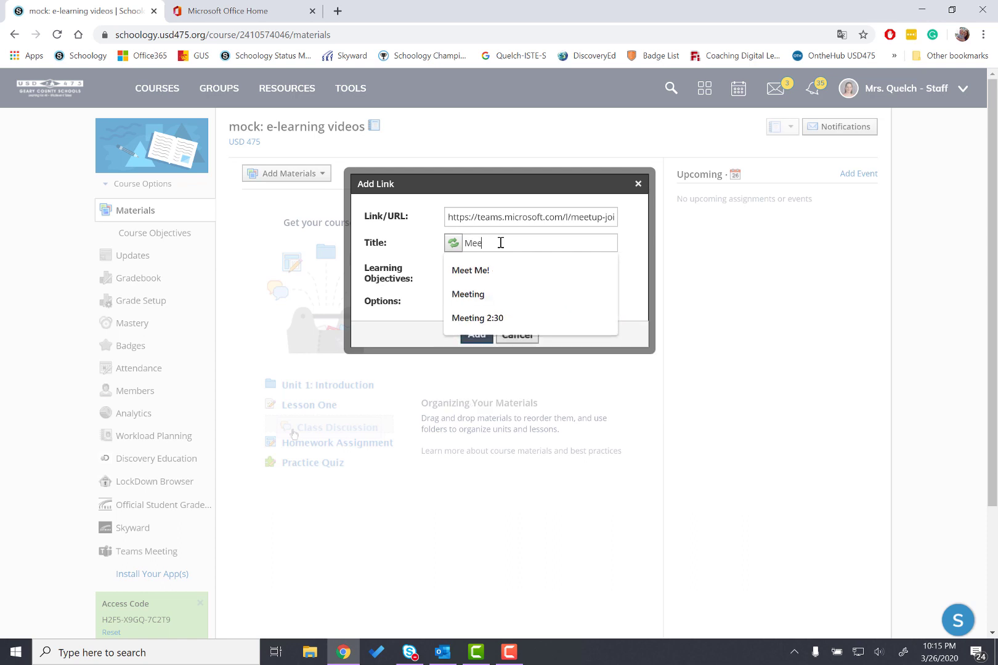
{"action": "key", "text": "BackSpace"}
{"action": "key", "text": "BackSpace"}
{"action": "key", "text": "BackSpace"}
{"action": "key", "text": "BackSpace"}
{"action": "key", "text": "BackSpace"}
{"action": "key", "text": "BackSpace"}
{"action": "key", "text": "BackSpace"}
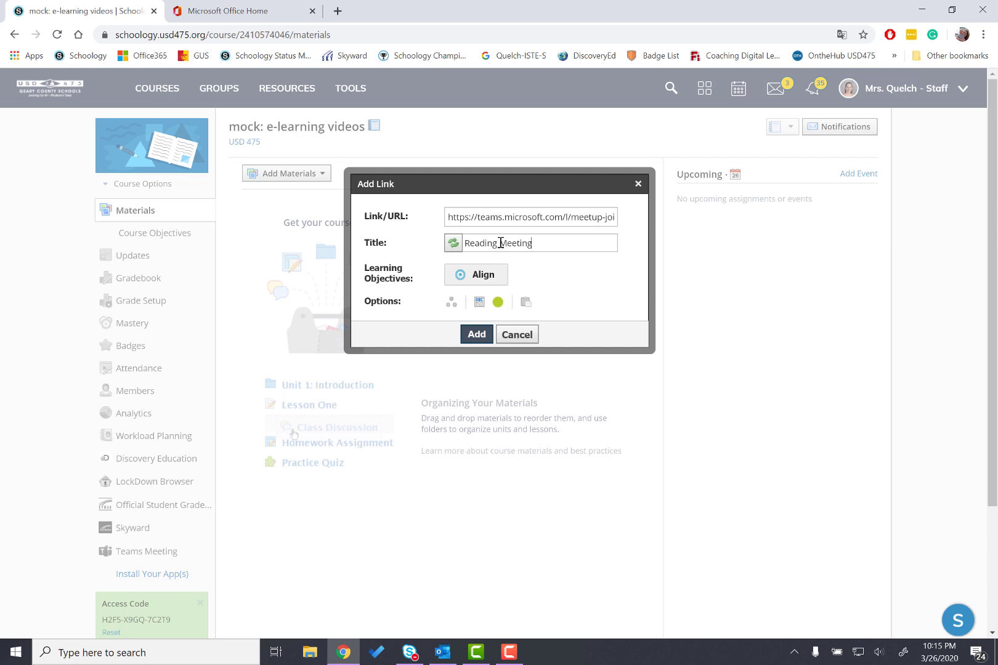
{"action": "left_click", "coordinate": [476, 335]}
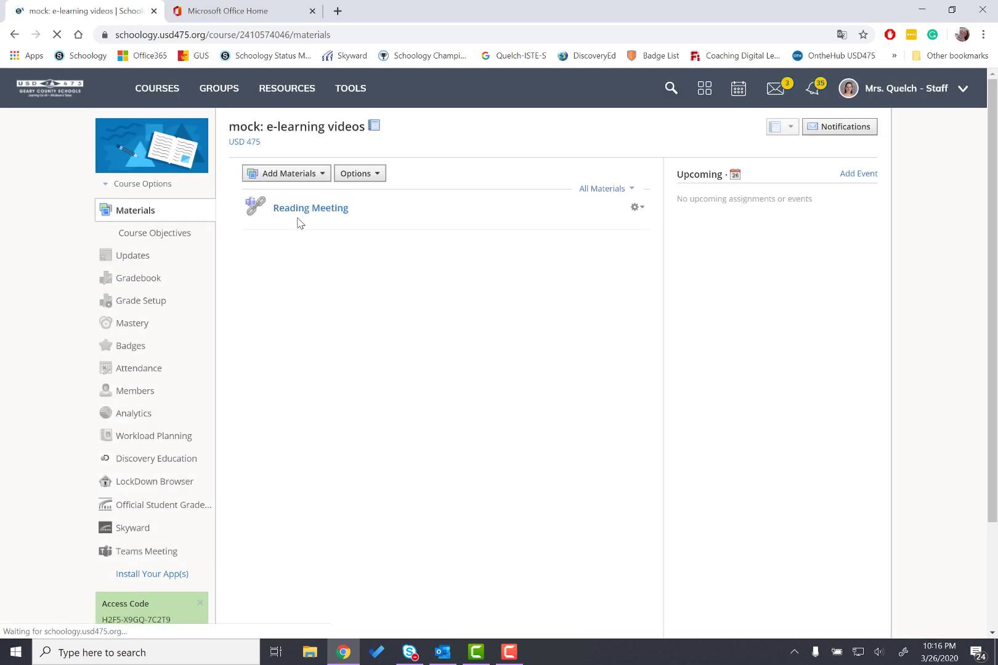
Open the Reading Meeting link material and return to the course materials
{"action": "left_click", "coordinate": [298, 210]}
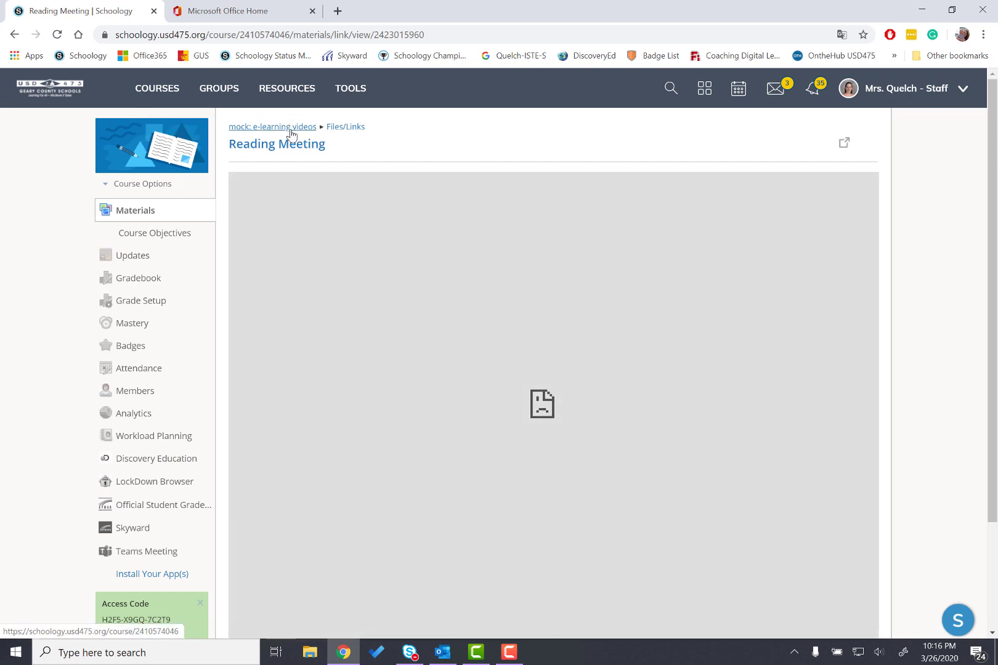
{"action": "left_click", "coordinate": [290, 131]}
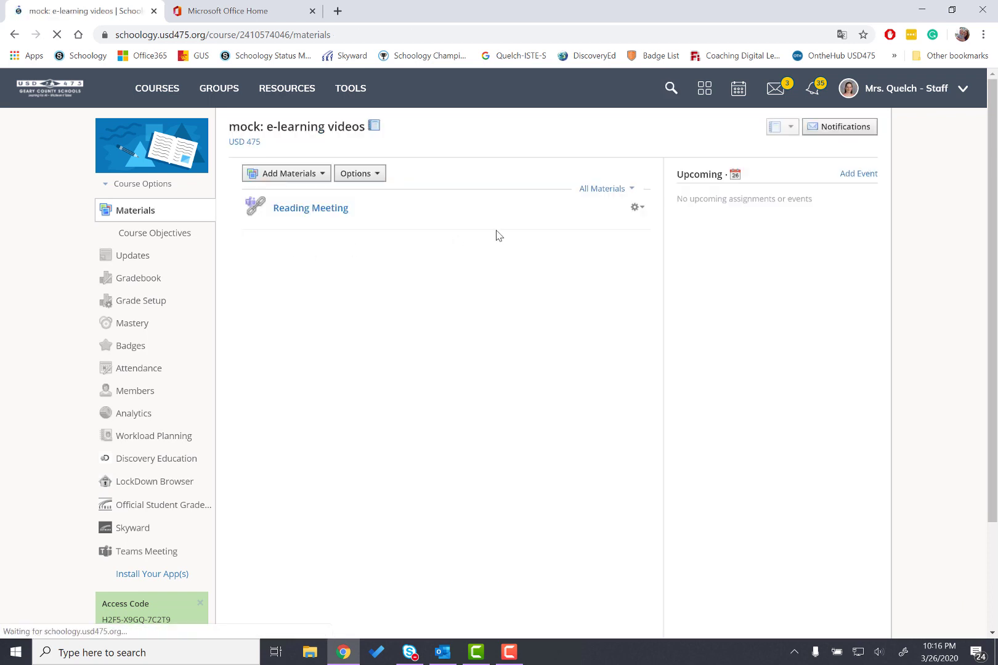
Edit the Reading Meeting link, toggle its Display in Schoology option, and save the changes
{"action": "left_click", "coordinate": [638, 209]}
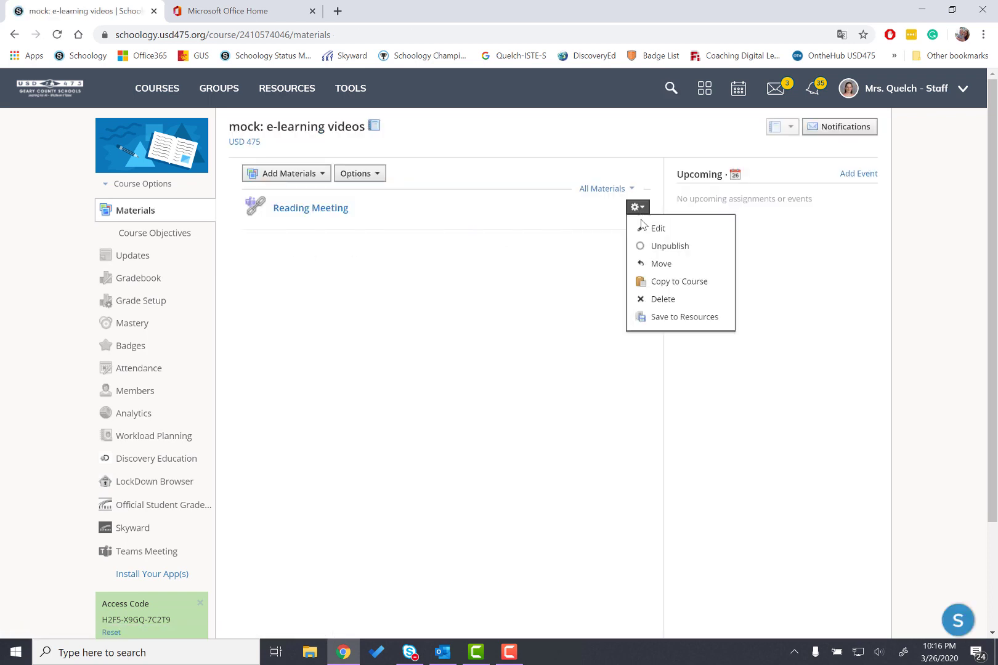
{"action": "left_click", "coordinate": [645, 230]}
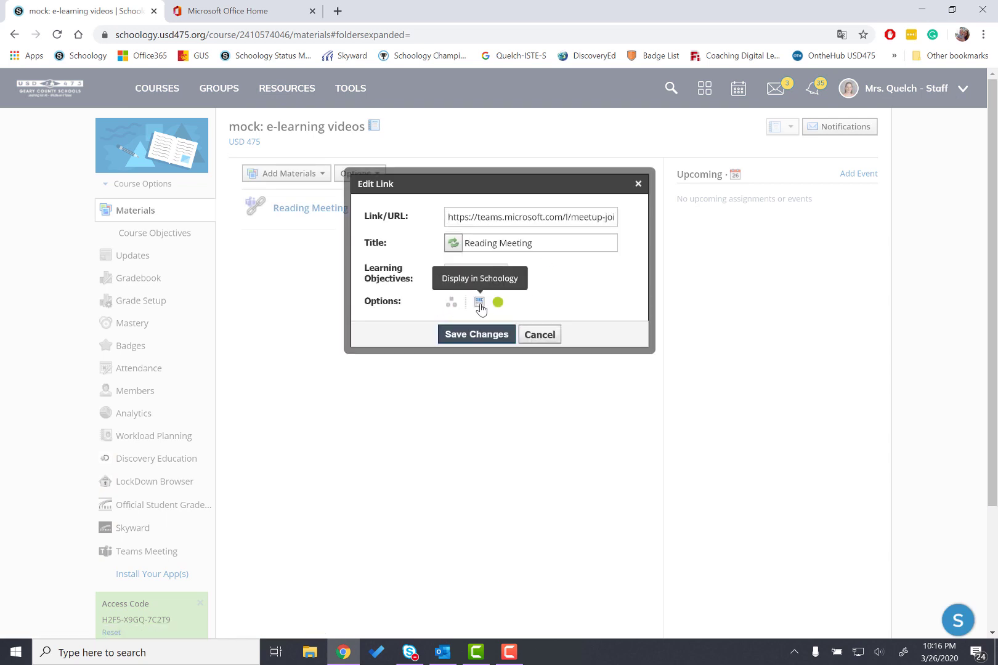
{"action": "left_click", "coordinate": [474, 339]}
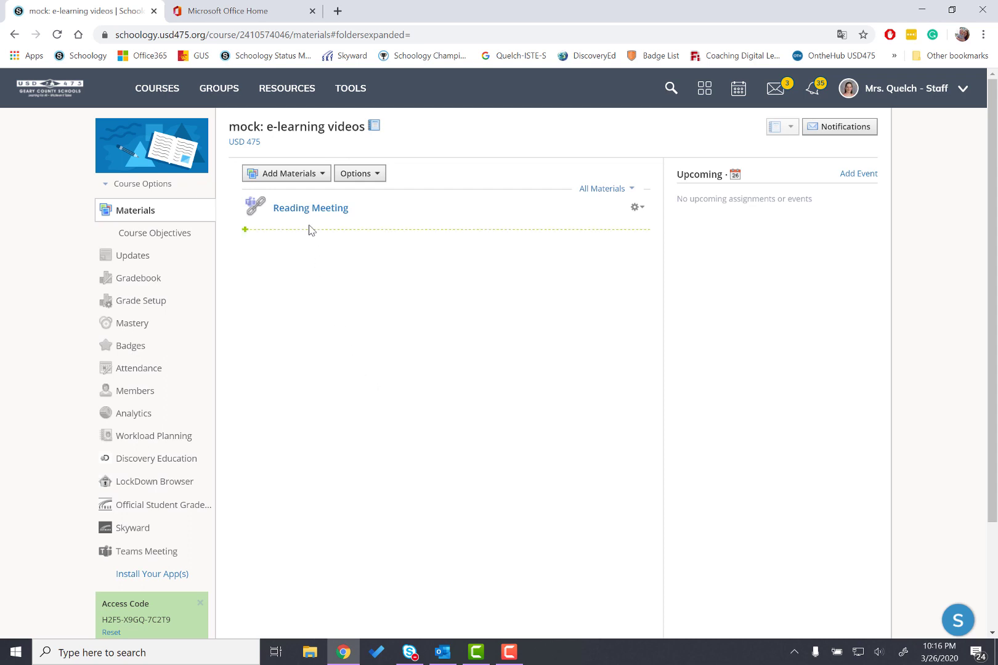
Test the Reading Meeting link in a new tab and close that tab
{"action": "left_click", "coordinate": [301, 210]}
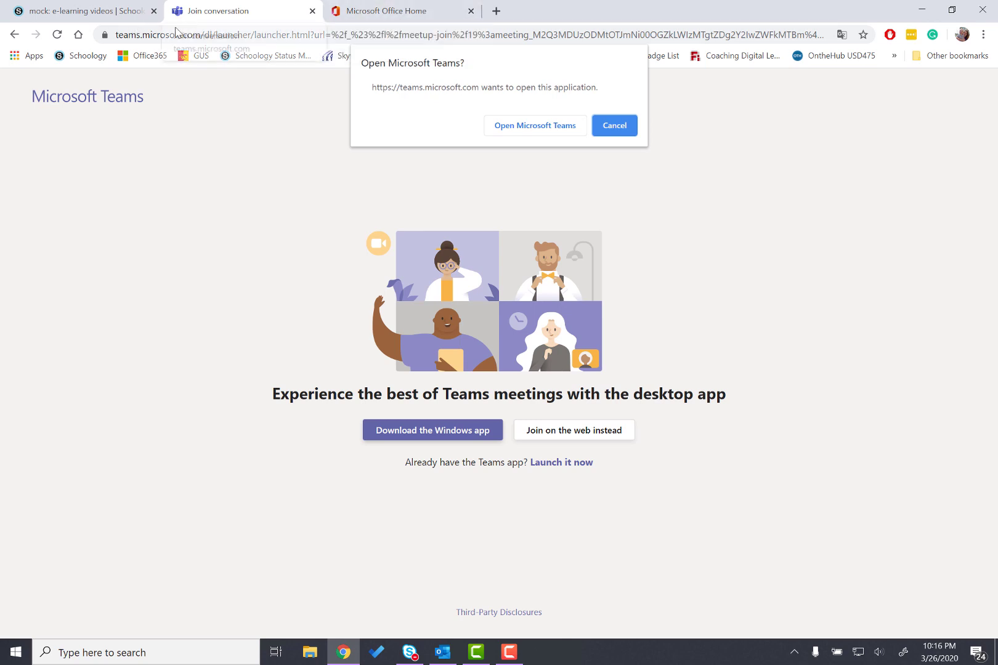
{"action": "left_click", "coordinate": [313, 11]}
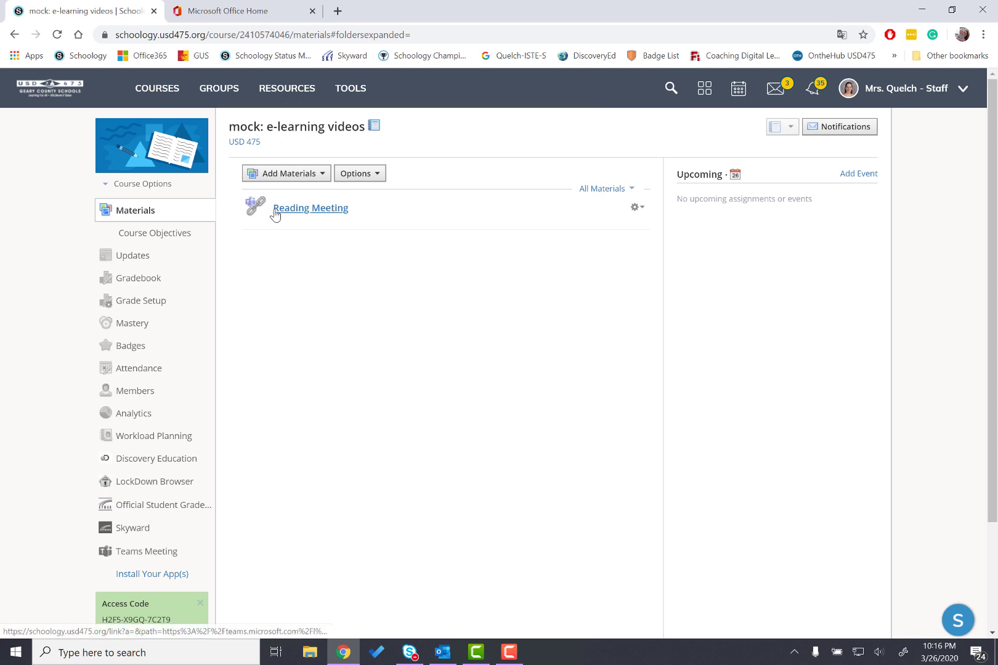
Add a page titled Meeting at 3 and paste the meeting details into its body
{"action": "left_click", "coordinate": [275, 178]}
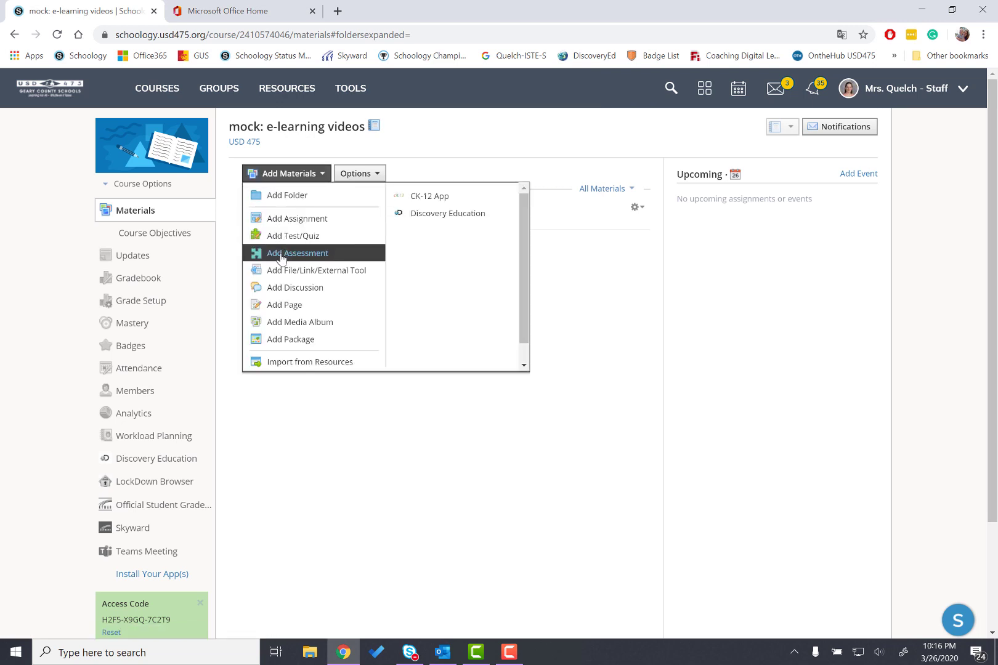
{"action": "left_click", "coordinate": [284, 306]}
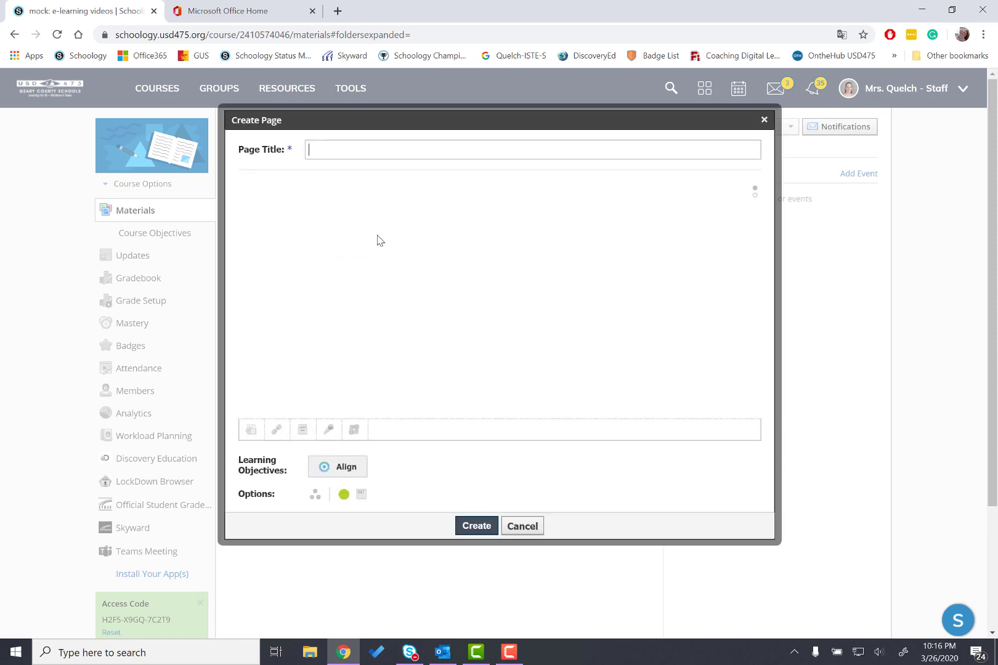
{"action": "type", "text": "M"}
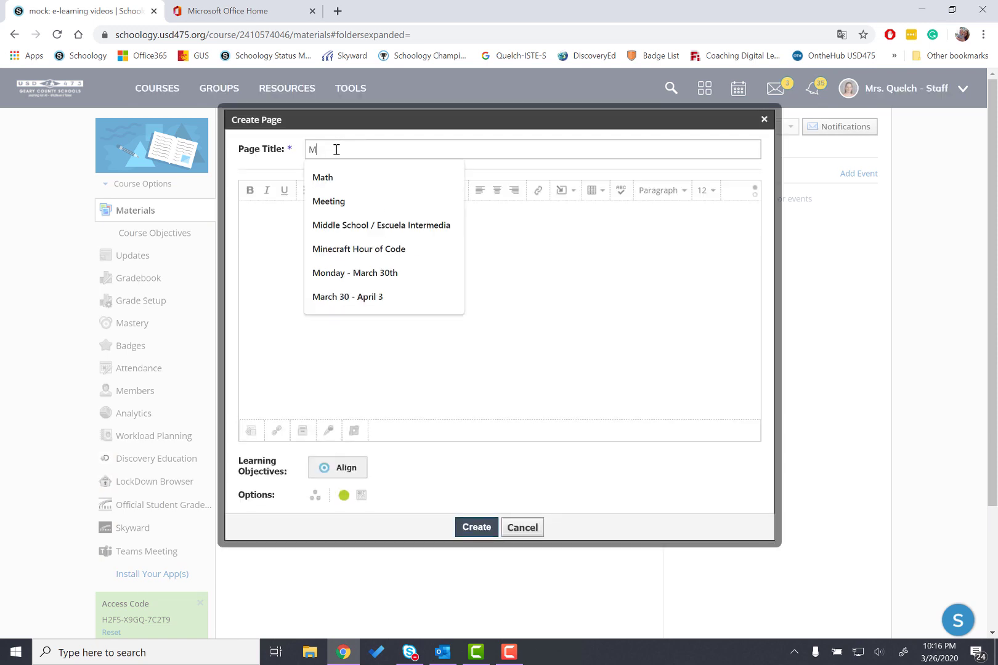
{"action": "type", "text": "eeting at 3"}
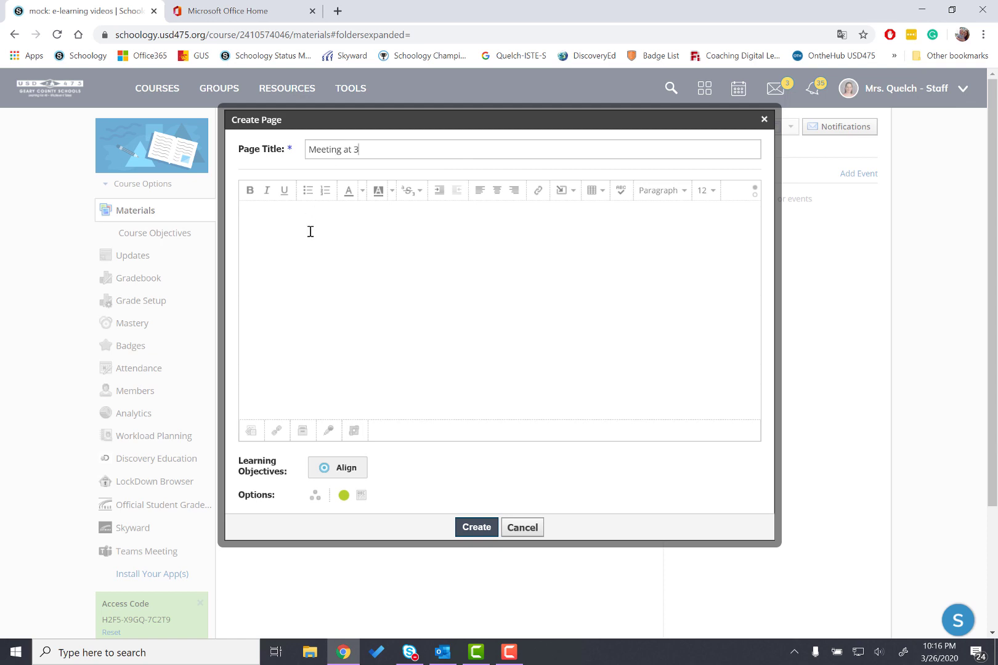
{"action": "left_click", "coordinate": [310, 231]}
{"action": "right_click", "coordinate": [310, 231]}
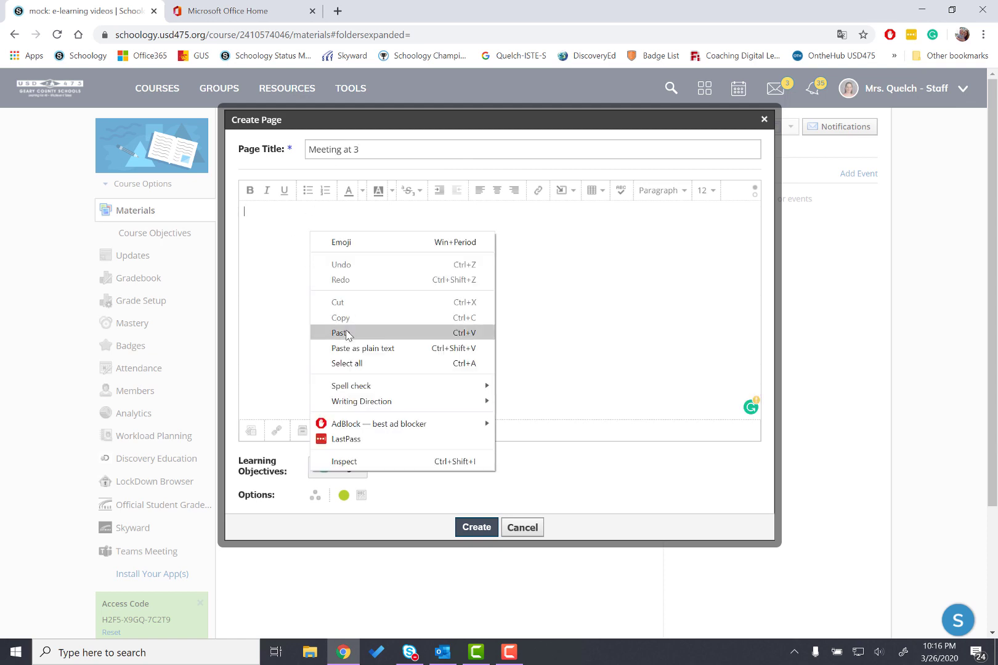
{"action": "left_click", "coordinate": [263, 216]}
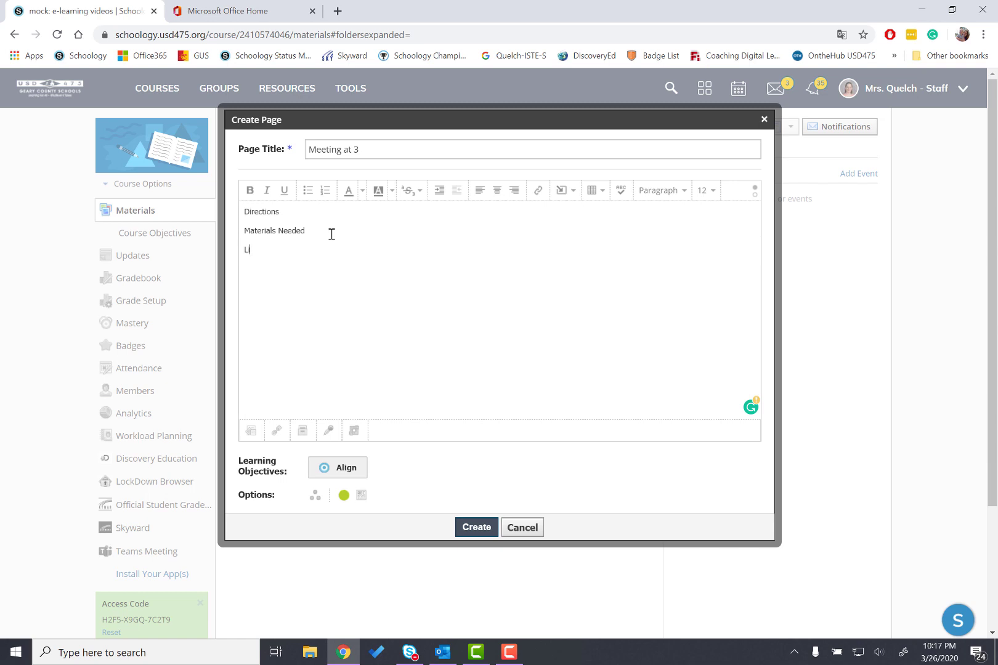
Turn the word Link into a hyperlink with the pasted meeting URL and create the page
{"action": "left_click_drag", "start_coordinate": [282, 254], "coordinate": [245, 253]}
{"action": "left_click", "coordinate": [537, 192]}
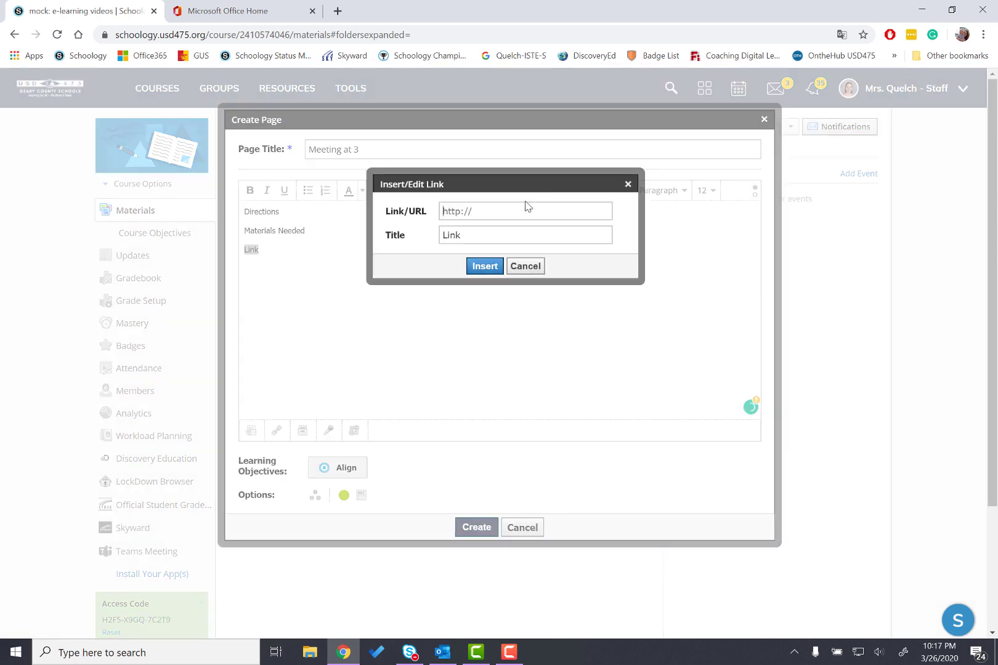
{"action": "left_click", "coordinate": [517, 210]}
{"action": "key", "text": "ctrl+v"}
{"action": "left_click", "coordinate": [485, 266]}
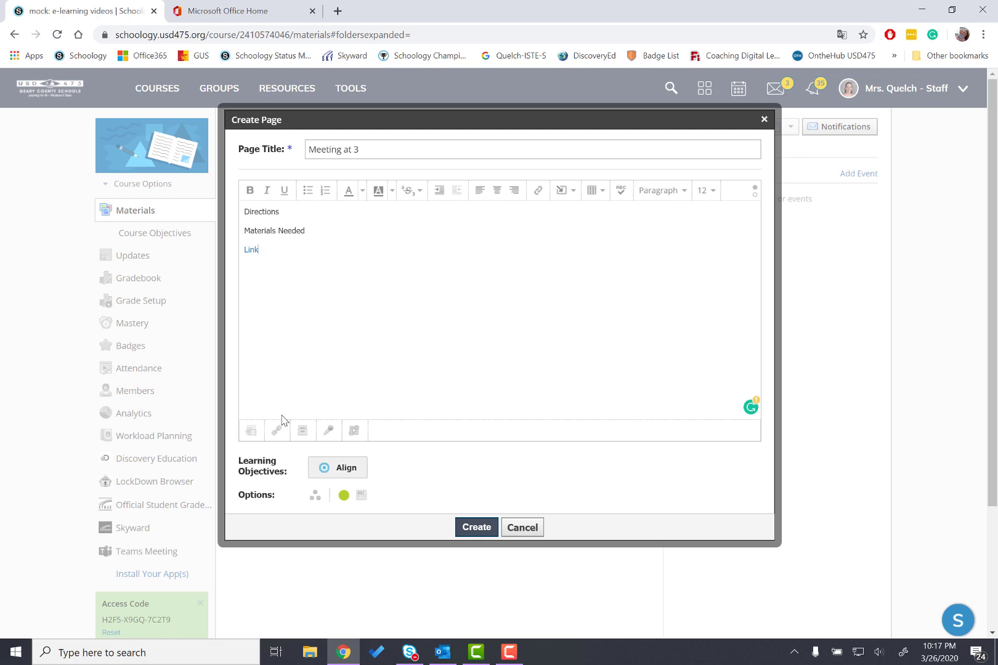
{"action": "left_click", "coordinate": [476, 527]}
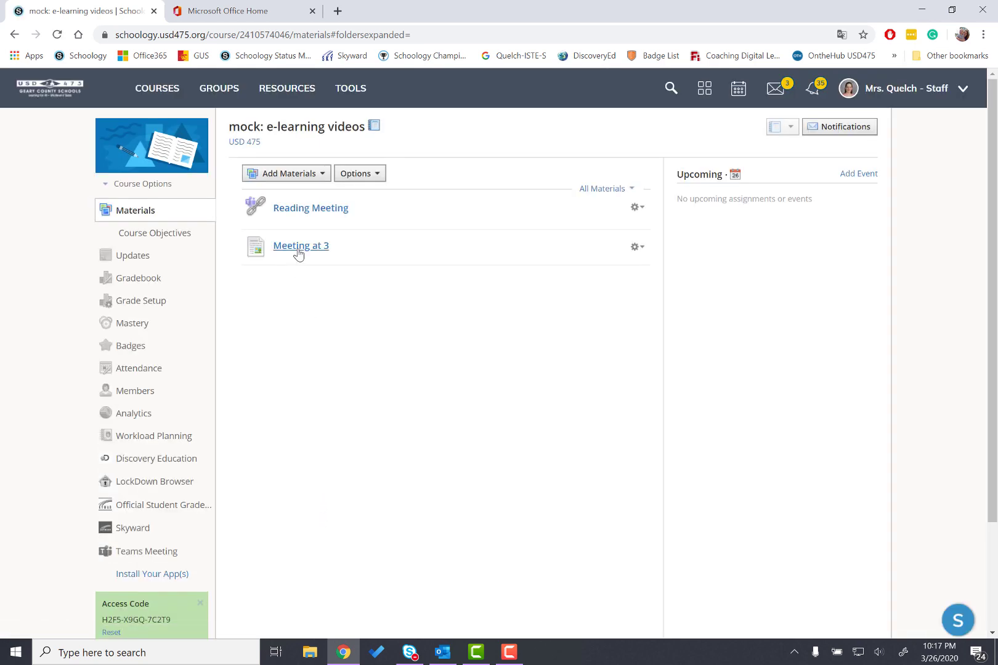
Open the Meeting at 3 page, test its link, and return to the course materials
{"action": "left_click", "coordinate": [301, 247]}
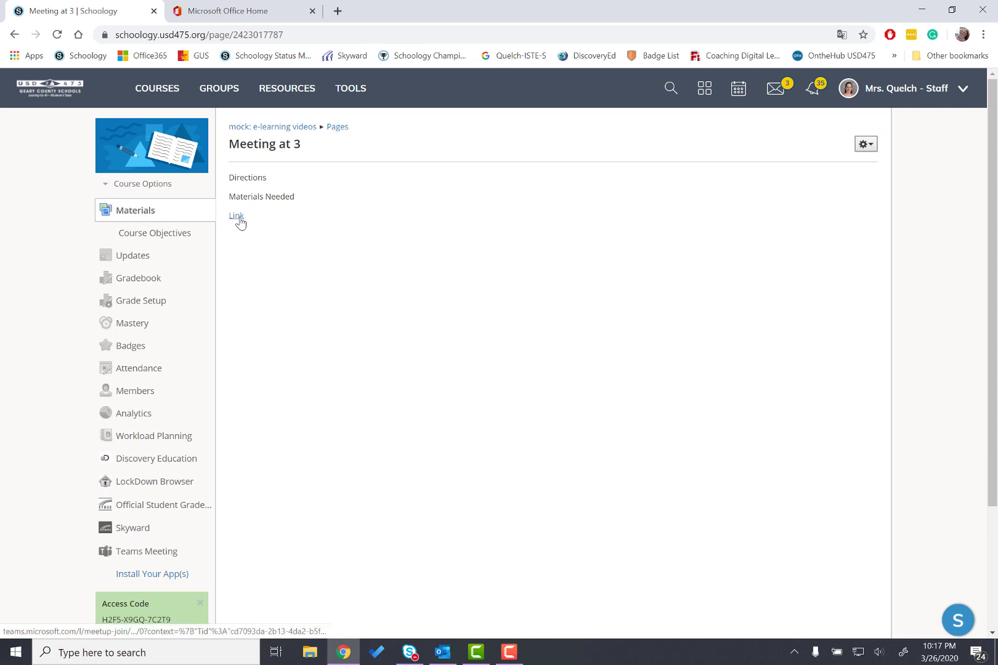
{"action": "left_click", "coordinate": [236, 215]}
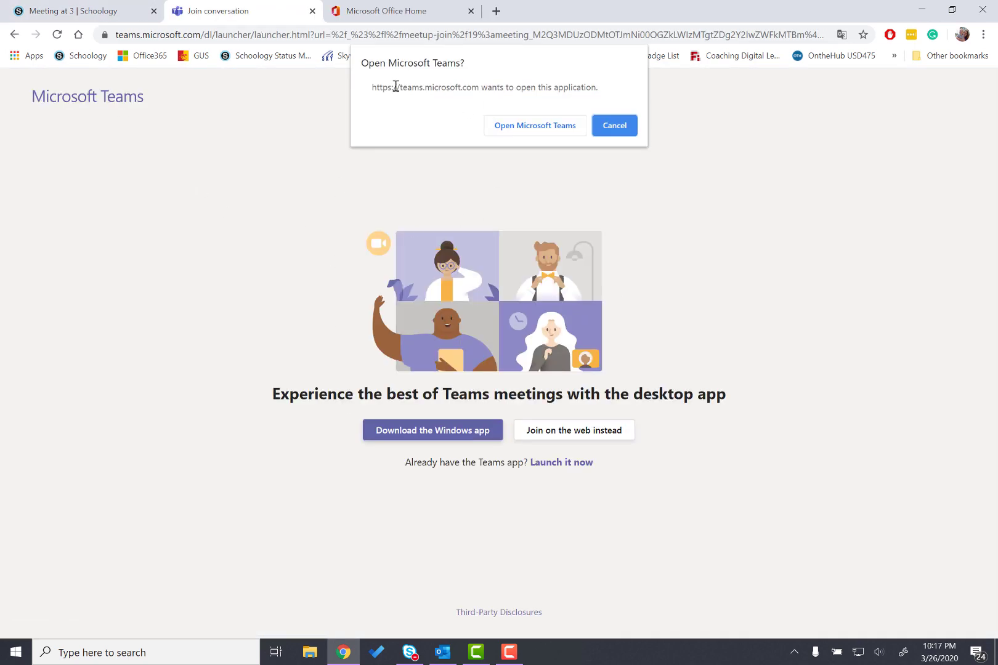
{"action": "left_click", "coordinate": [313, 10]}
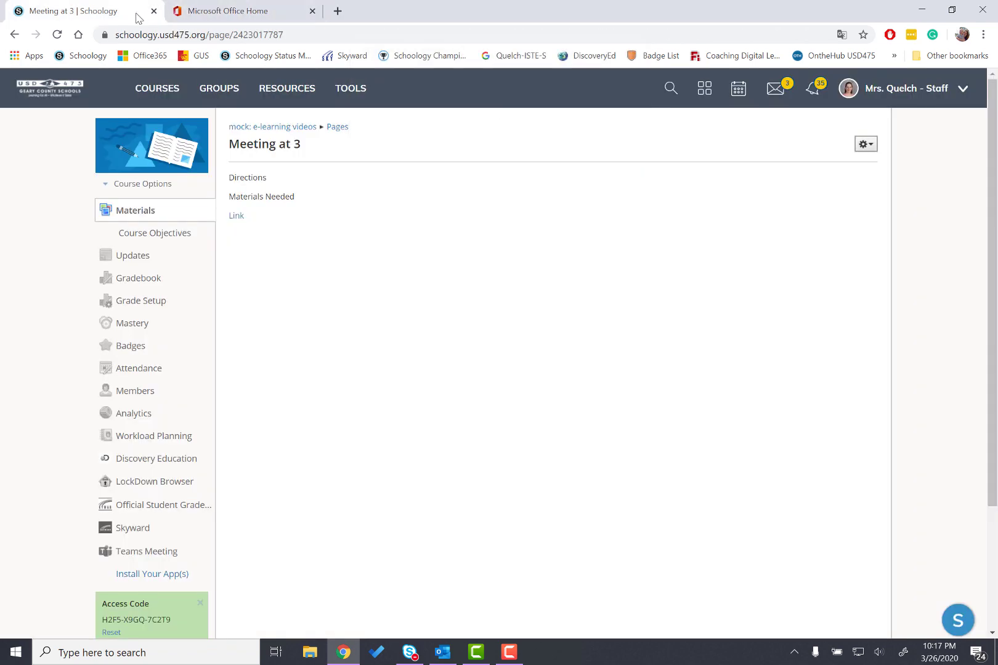
{"action": "left_click", "coordinate": [259, 128]}
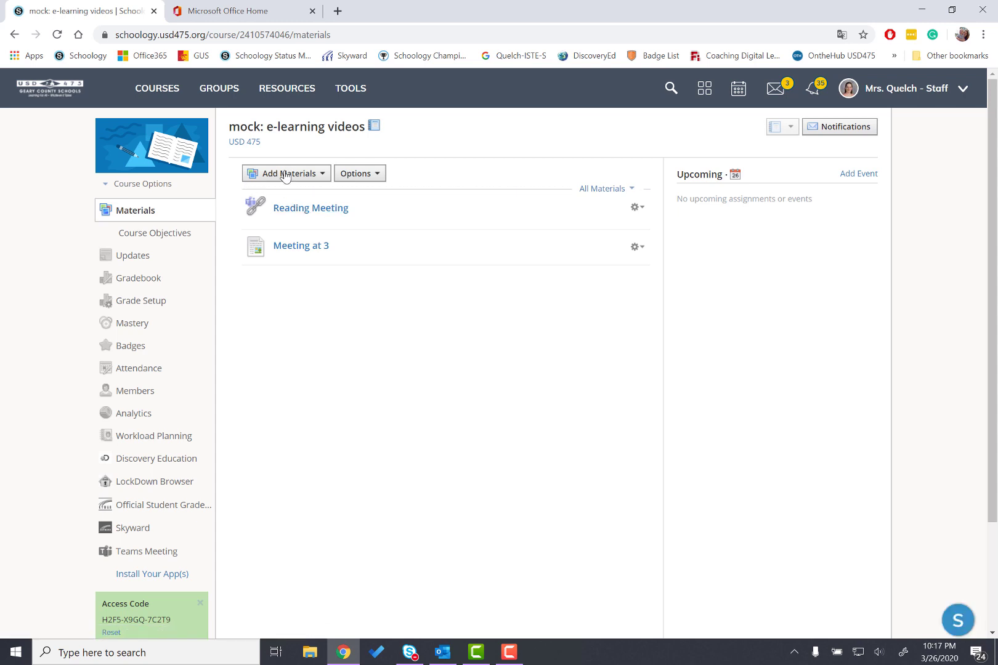
Unpublish the Meeting at 3 page
{"action": "left_click", "coordinate": [638, 247]}
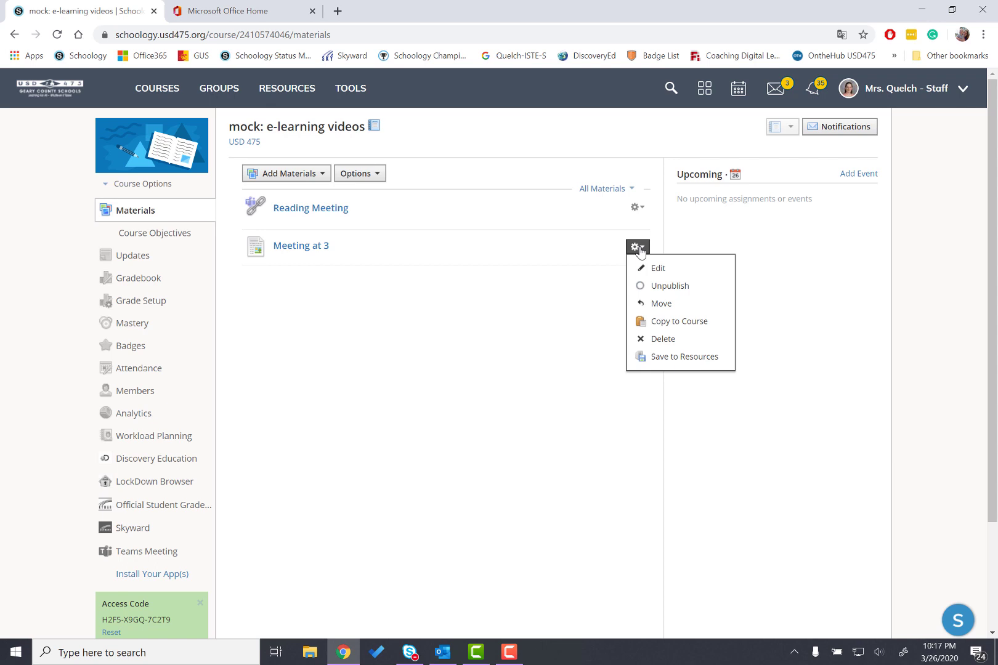
{"action": "left_click", "coordinate": [655, 286]}
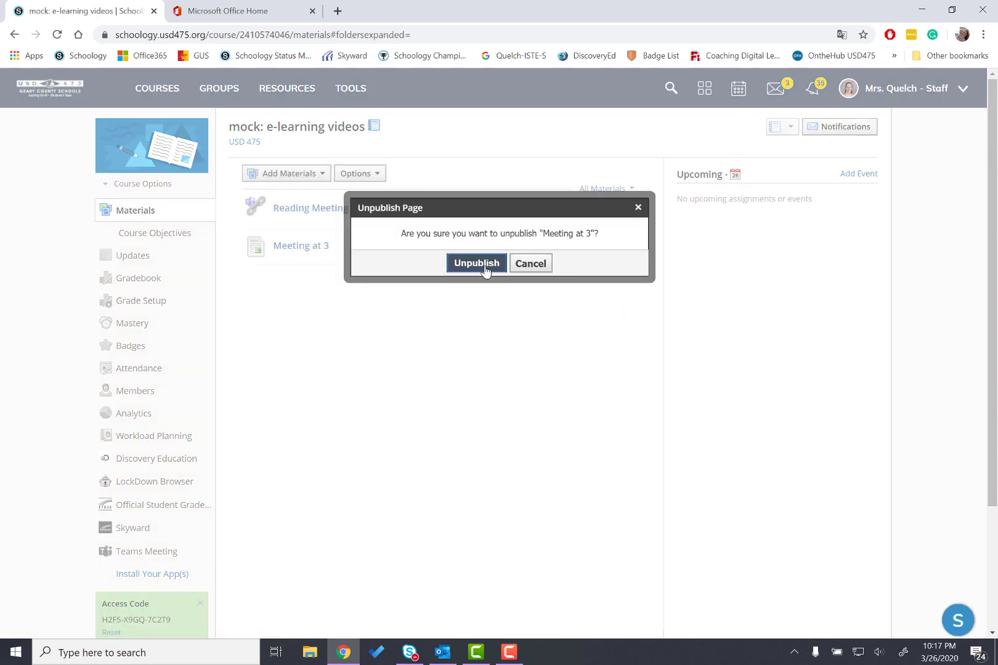
{"action": "left_click", "coordinate": [484, 268]}
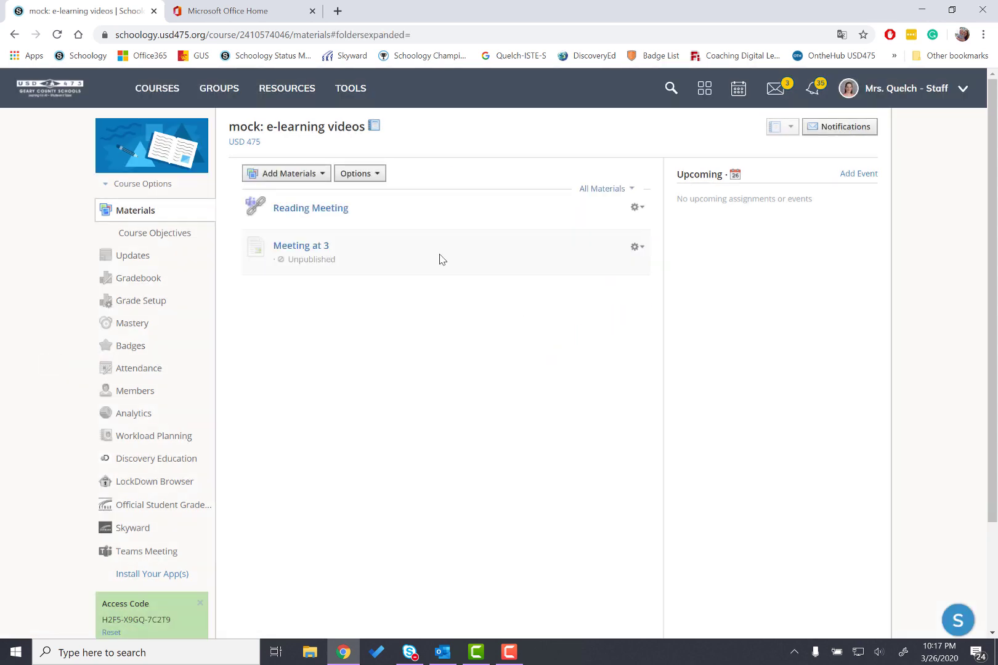
Publish the Meeting at 3 page again
{"action": "left_click", "coordinate": [637, 247]}
{"action": "left_click", "coordinate": [654, 286]}
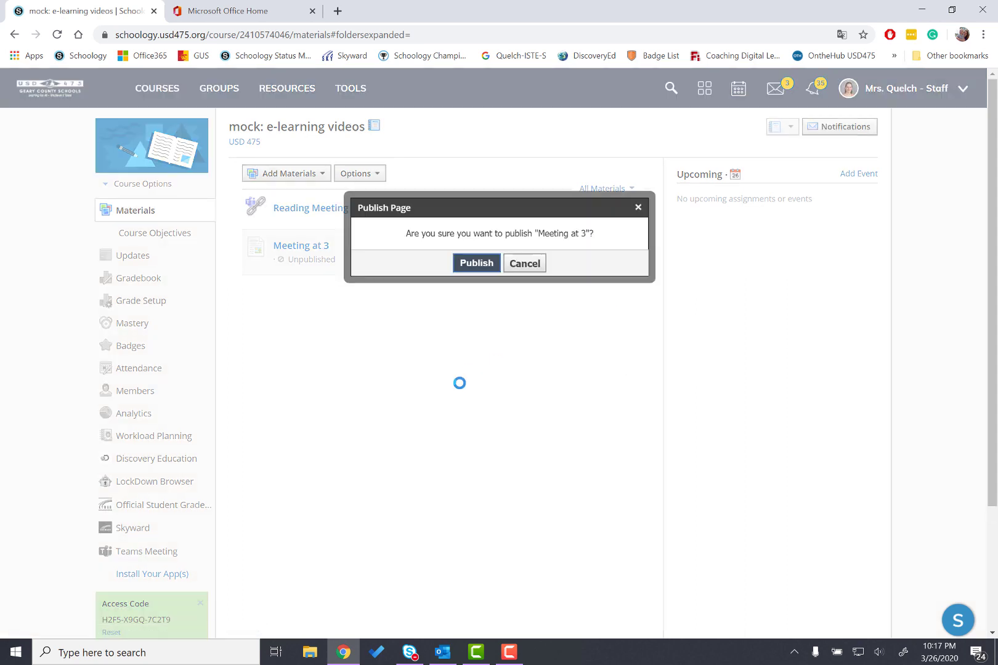
{"action": "left_click", "coordinate": [474, 266]}
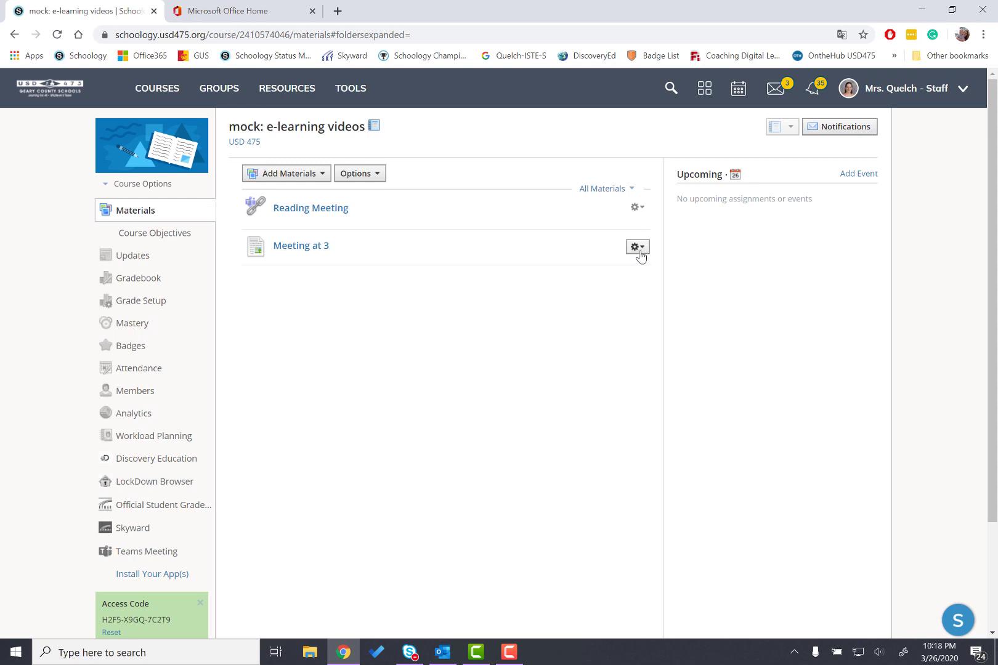
Start adding a new folder to the course materials and title it Meeting Link
{"action": "left_click", "coordinate": [276, 176]}
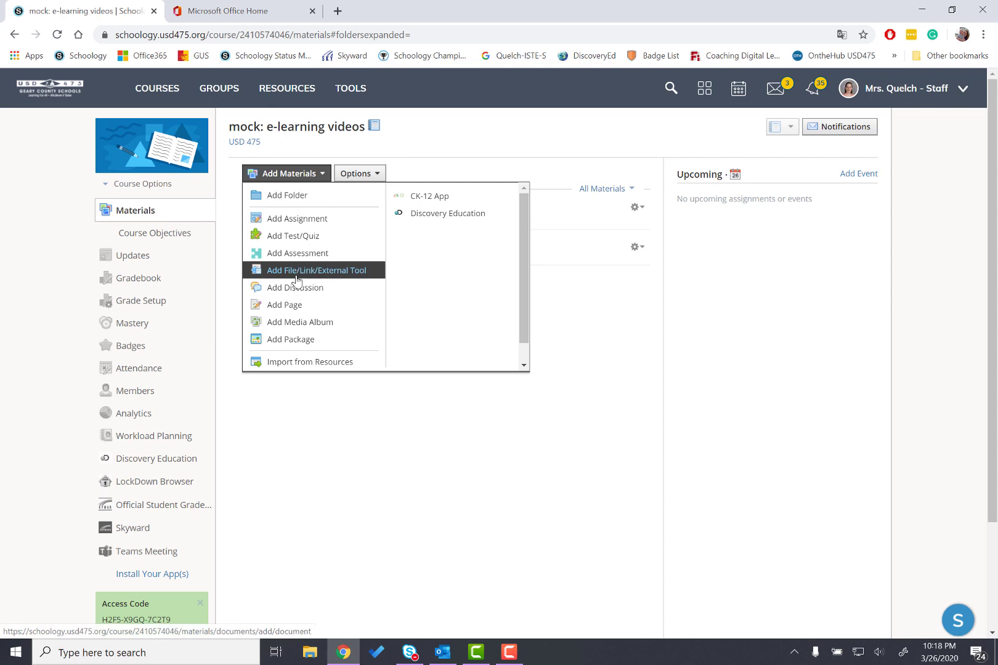
{"action": "left_click", "coordinate": [288, 195]}
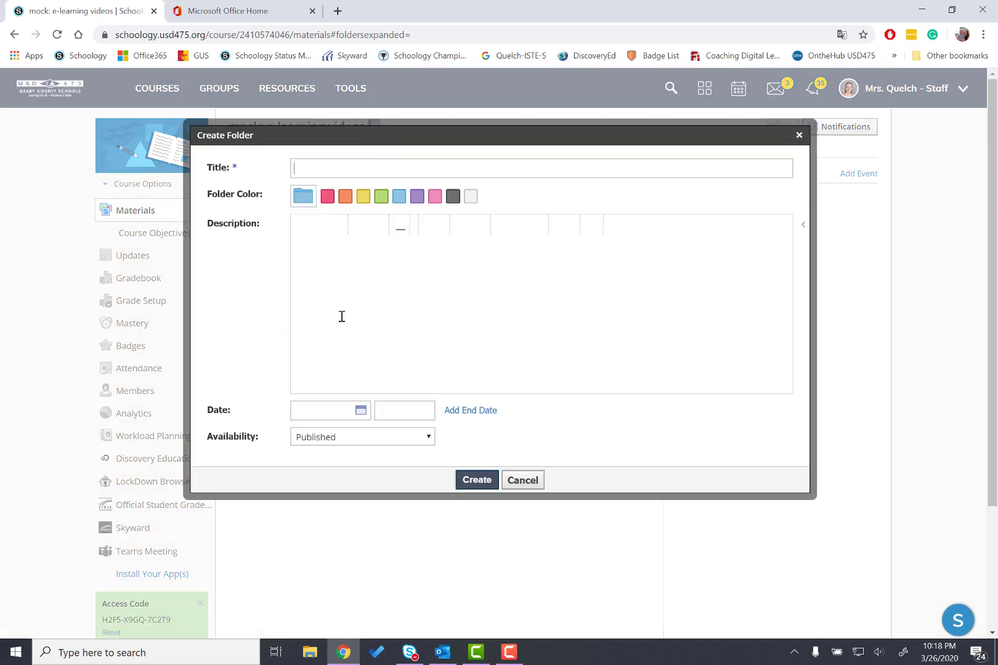
{"action": "left_click", "coordinate": [327, 170]}
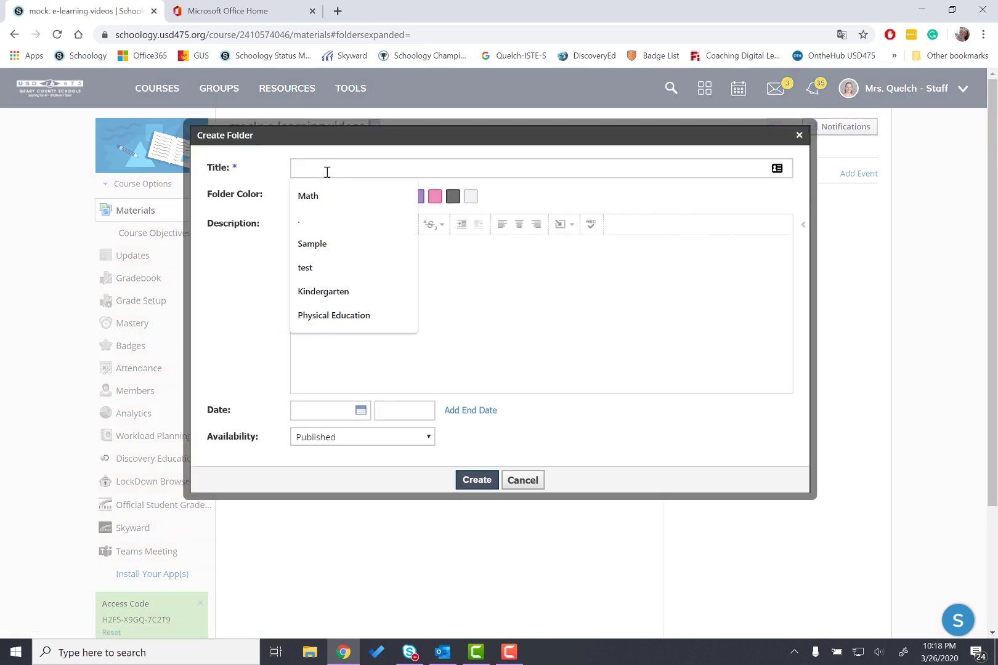
{"action": "type", "text": "Meeting"}
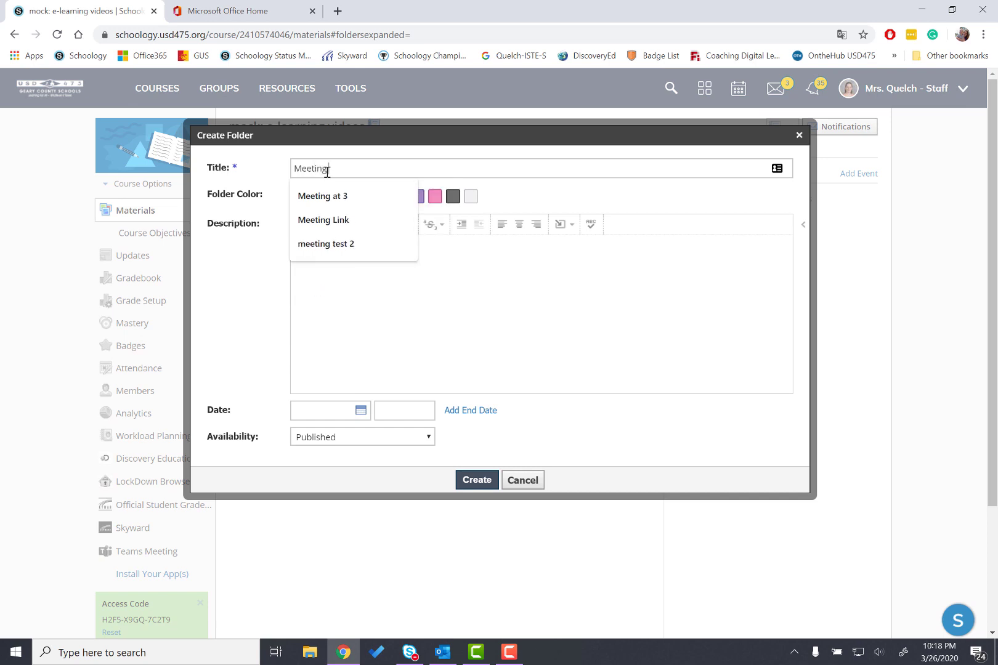
{"action": "type", "text": " Link"}
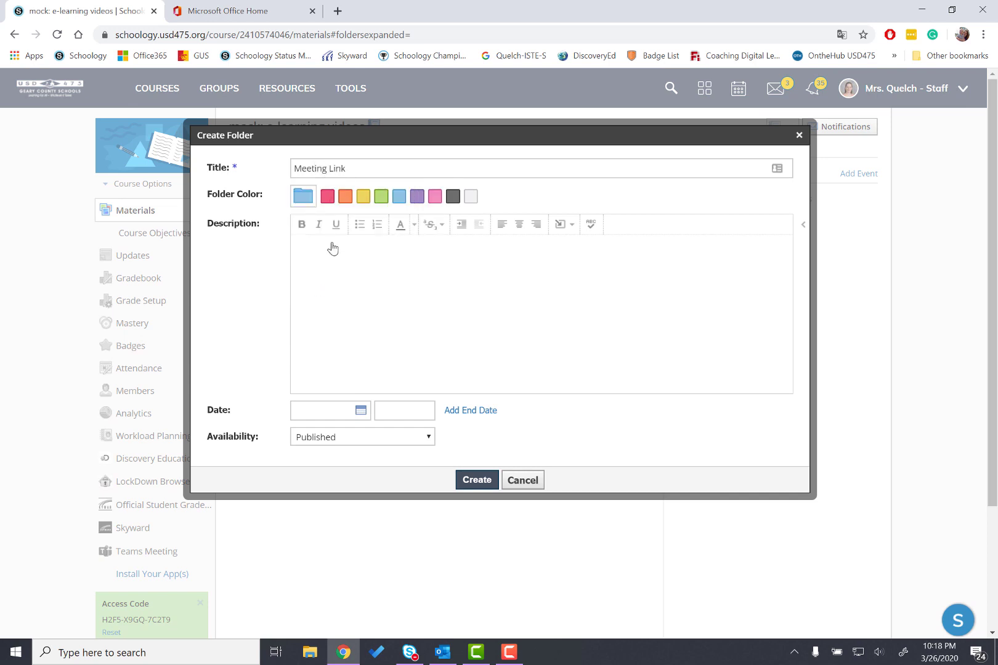
Set the folder's availability to Published during date range, starting 3/26/20 at 11:00AM
{"action": "left_click", "coordinate": [368, 440]}
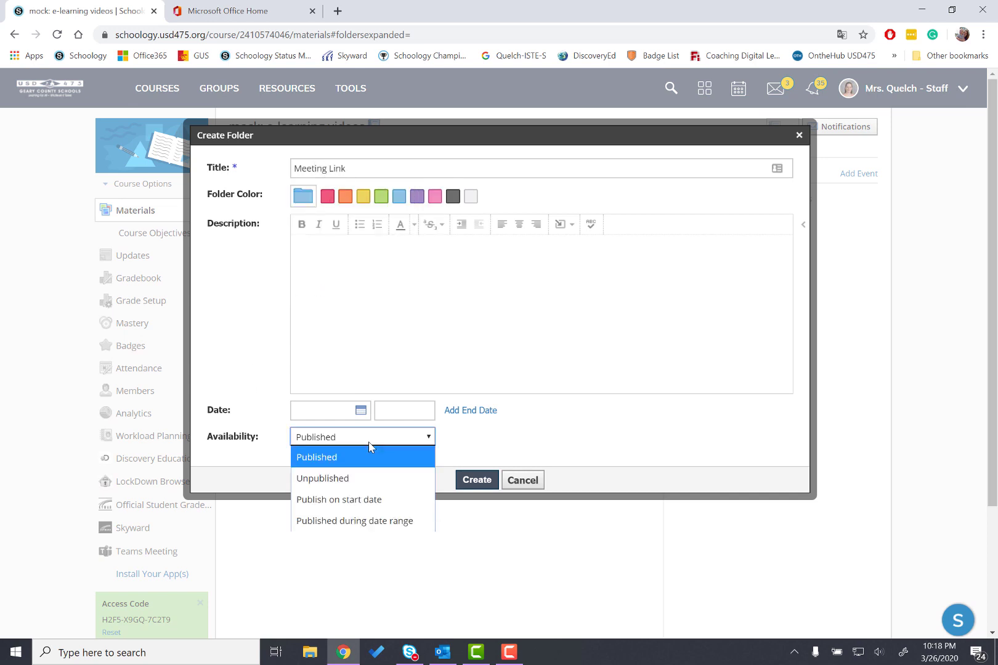
{"action": "left_click", "coordinate": [343, 522]}
{"action": "scroll", "coordinate": [549, 420], "scroll_direction": "down", "scroll_amount": 4}
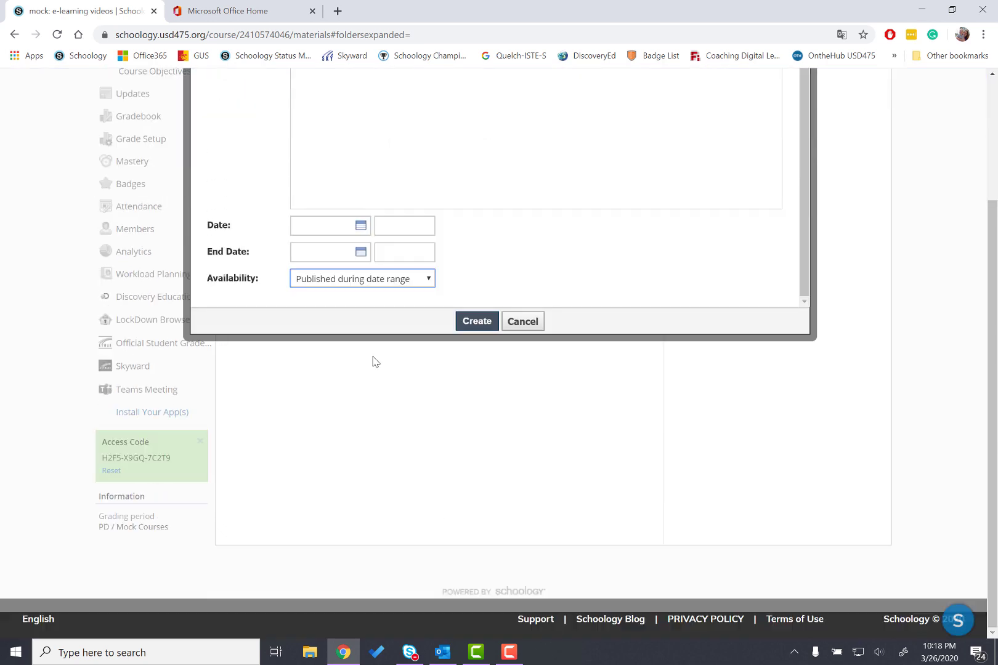
{"action": "left_click", "coordinate": [343, 226]}
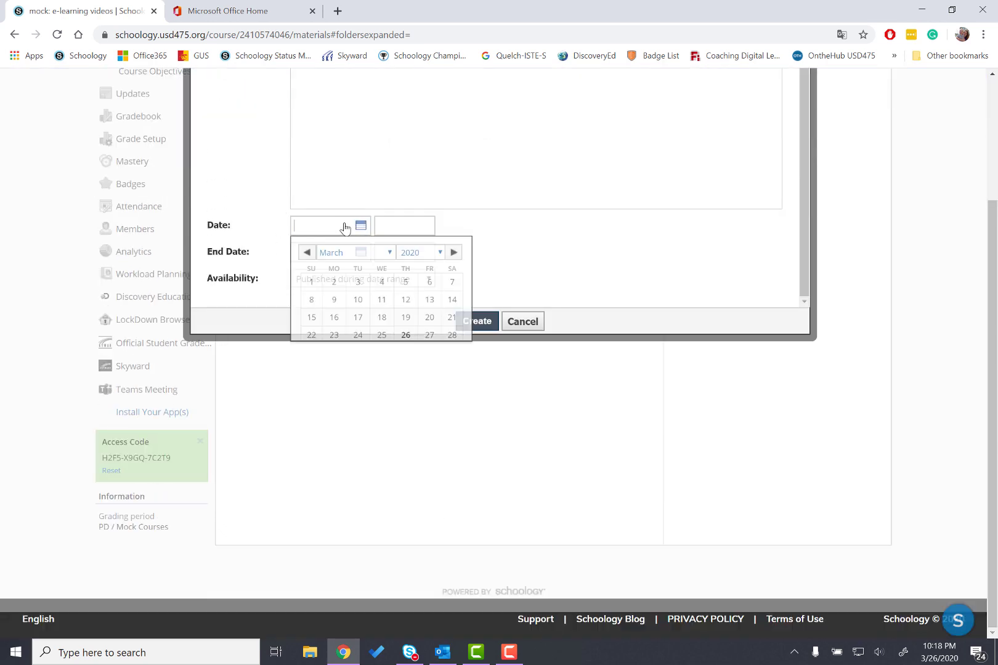
{"action": "left_click", "coordinate": [406, 337]}
{"action": "left_click", "coordinate": [389, 224]}
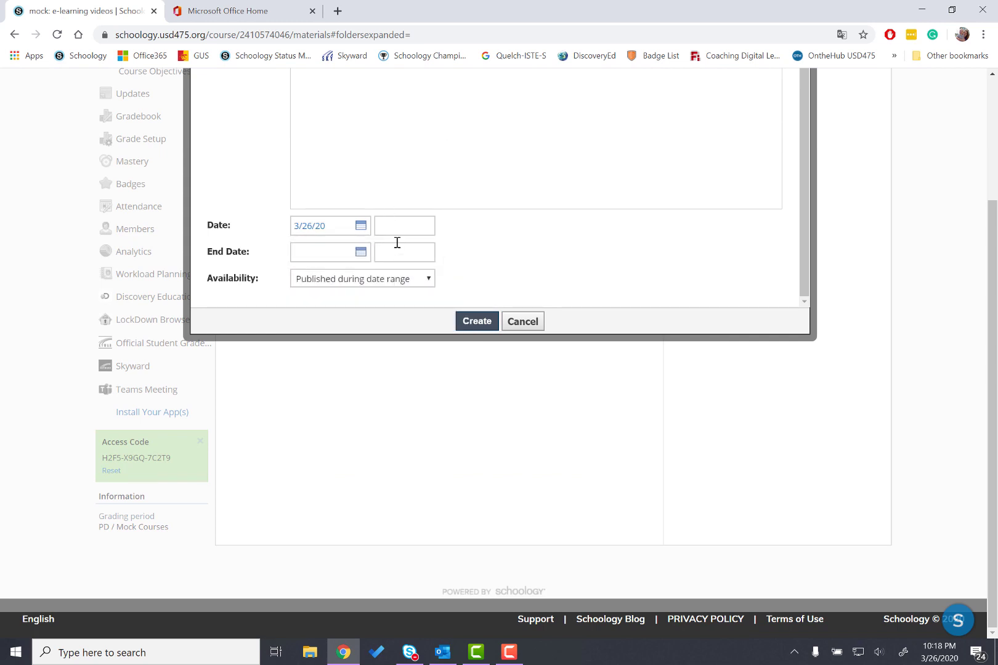
{"action": "type", "text": "11:00AM"}
Set the folder's end date to 3/26/20 at 12:00AM and try to create the folder
{"action": "left_click", "coordinate": [341, 254]}
{"action": "left_click", "coordinate": [417, 370]}
{"action": "left_click", "coordinate": [409, 258]}
{"action": "type", "text": "12:00AM"}
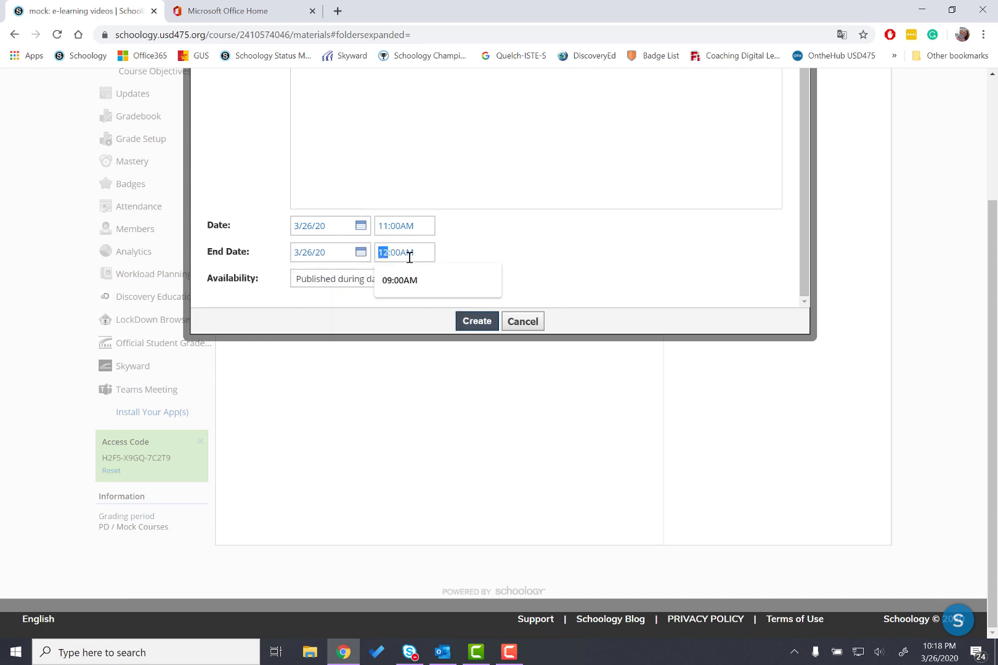
{"action": "left_click", "coordinate": [507, 247]}
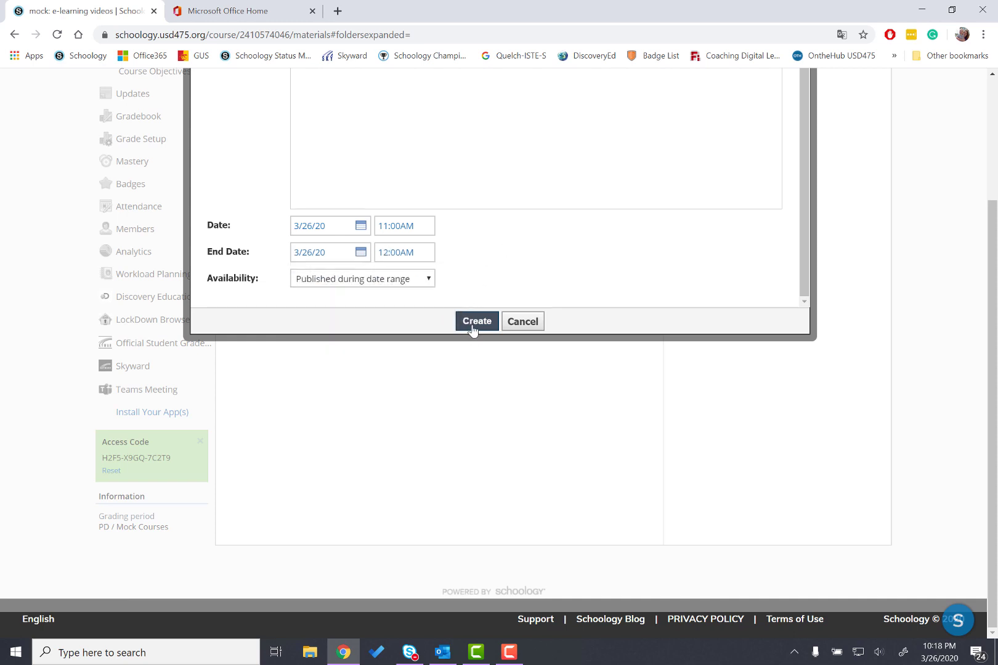
{"action": "scroll", "coordinate": [473, 332], "scroll_direction": "up", "scroll_amount": 3}
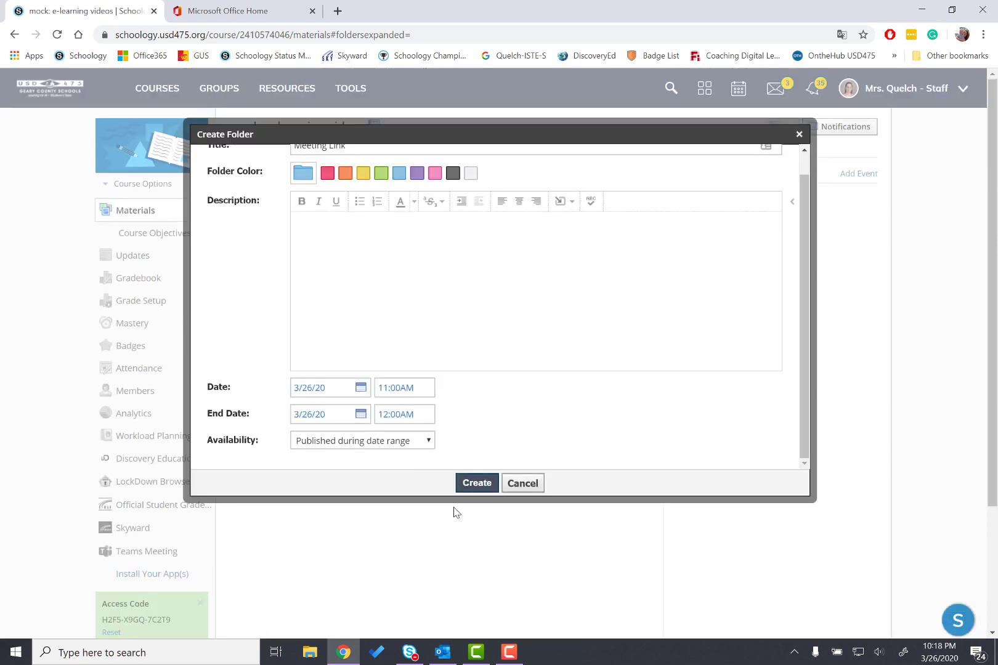
{"action": "left_click", "coordinate": [474, 484]}
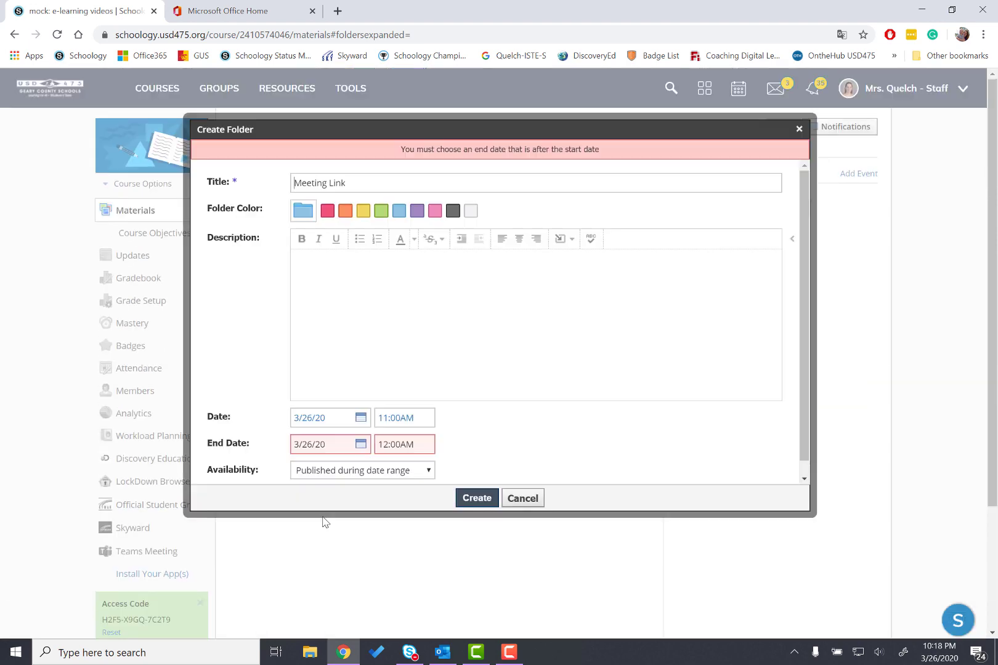
Change the folder's end time from AM to PM and create the folder
{"action": "double_click", "coordinate": [387, 444]}
{"action": "left_click", "coordinate": [407, 444]}
{"action": "left_click_drag", "start_coordinate": [415, 444], "coordinate": [402, 443]}
{"action": "type", "text": "PM"}
{"action": "left_click", "coordinate": [477, 497]}
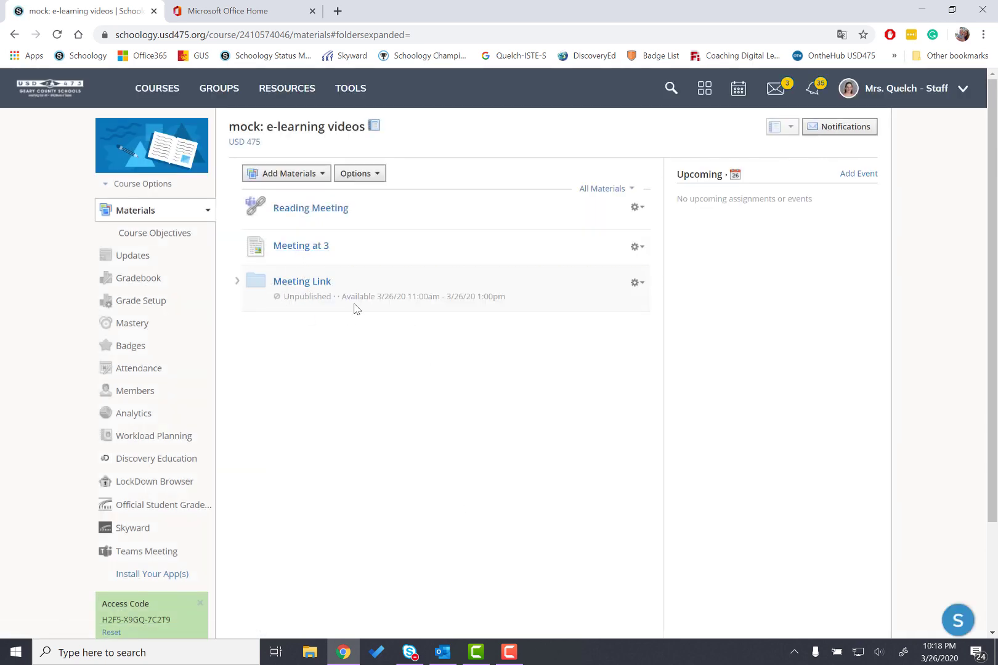
Expand the Meeting Link folder and move the Reading Meeting link into it
{"action": "left_click_drag", "start_coordinate": [364, 296], "coordinate": [555, 292]}
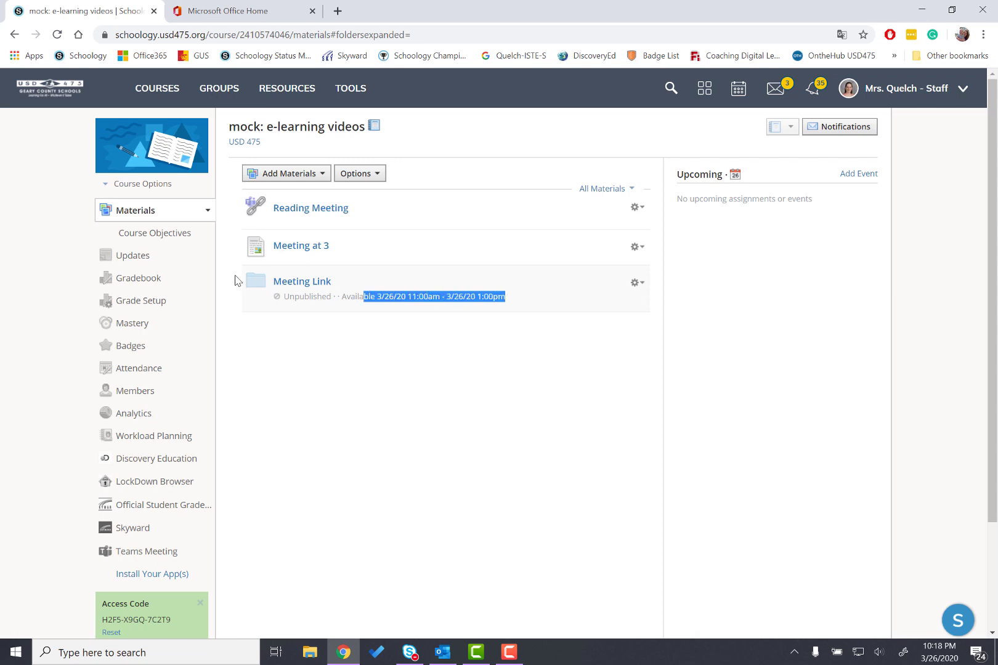
{"action": "left_click", "coordinate": [237, 281]}
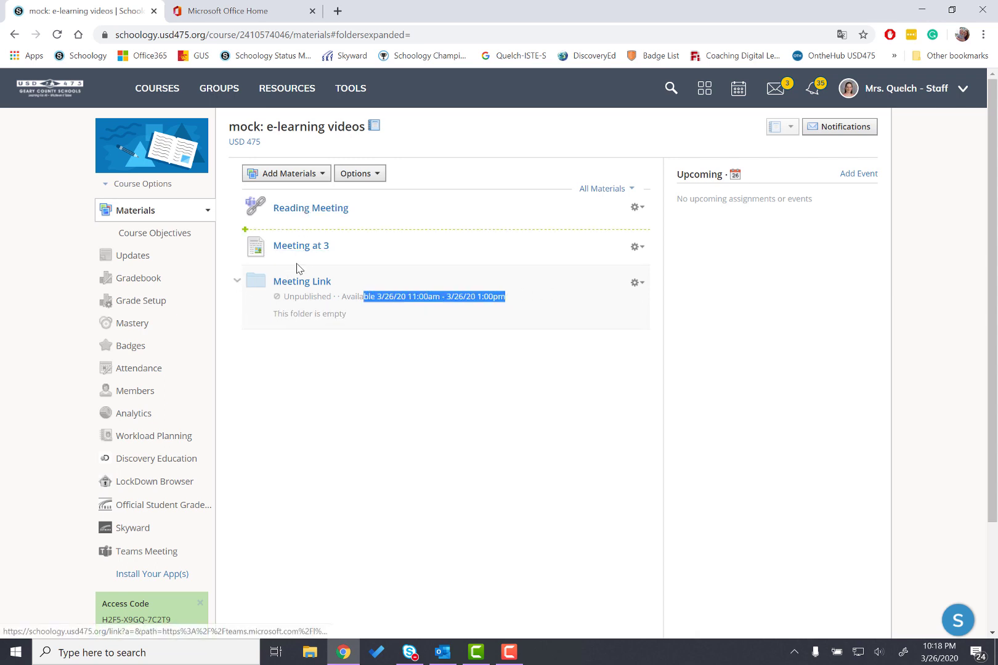
{"action": "left_click_drag", "start_coordinate": [296, 269], "coordinate": [324, 275]}
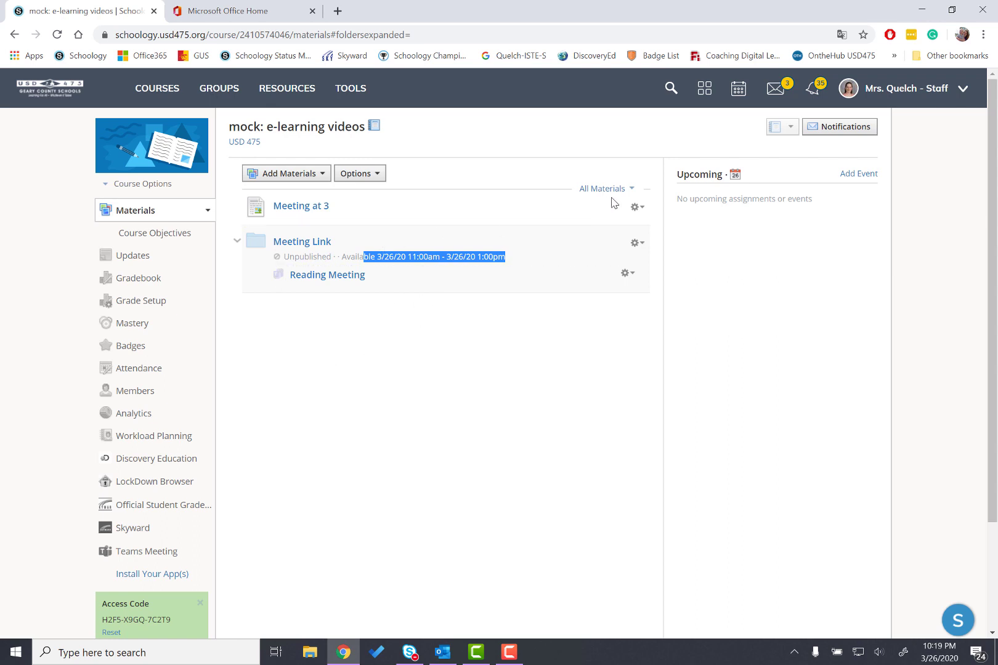
{"action": "left_click", "coordinate": [637, 207]}
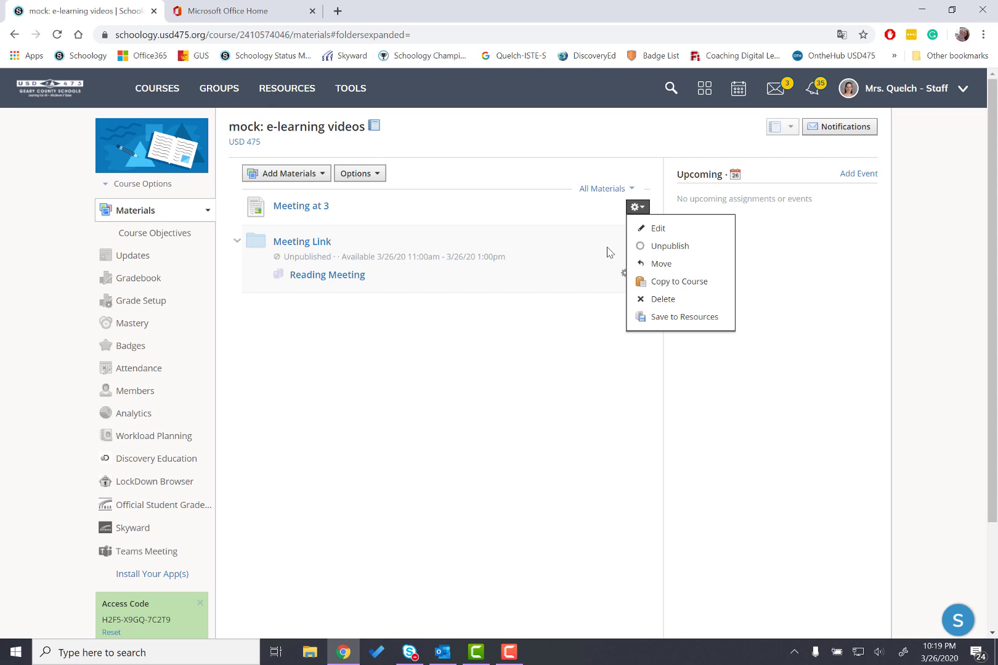
{"action": "left_click", "coordinate": [515, 213]}
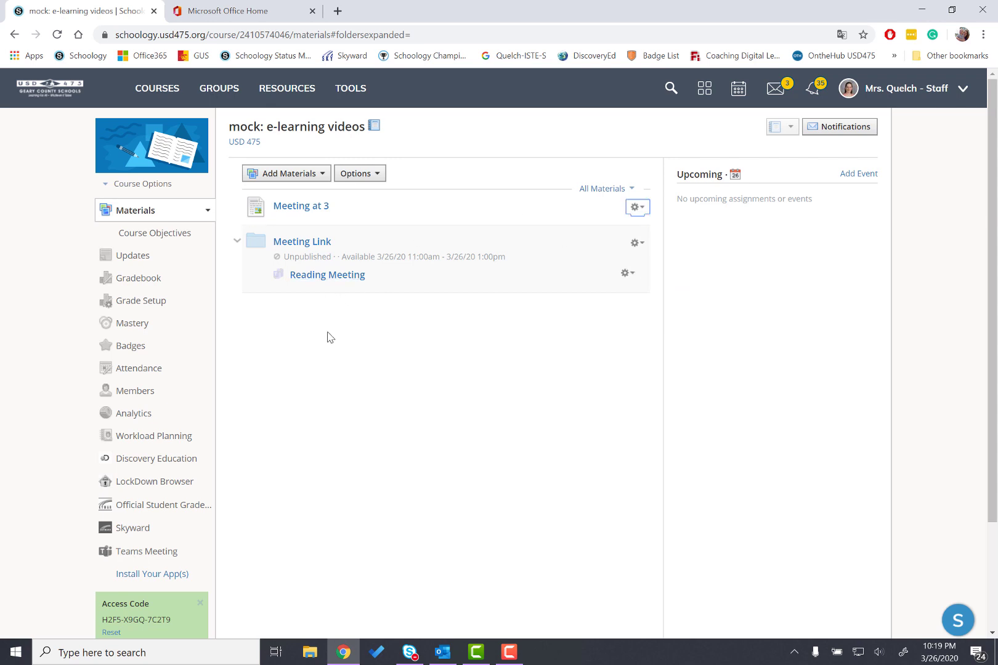